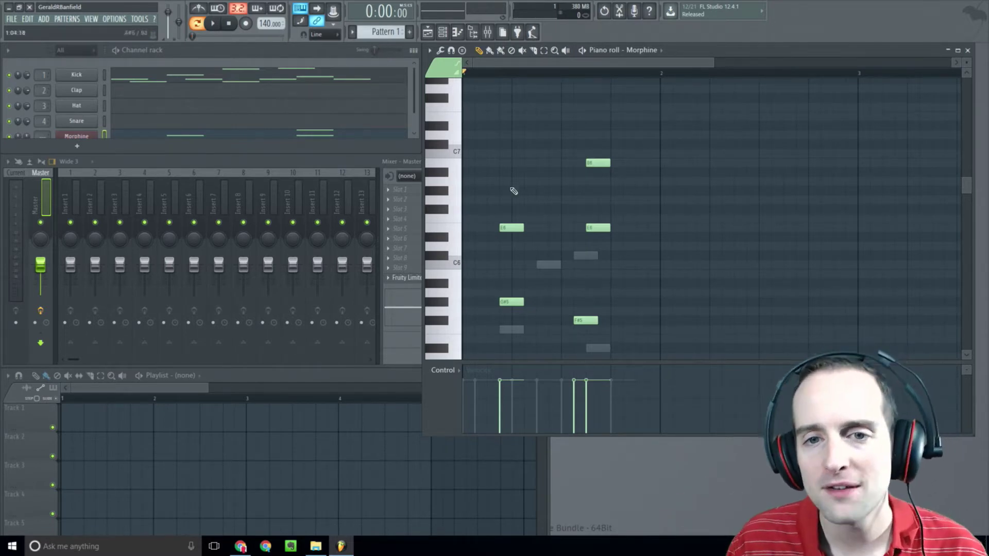
- Add two notes at the start of the Morphine melody and drag one higher and slightly later
click(491, 191)
click(489, 210)
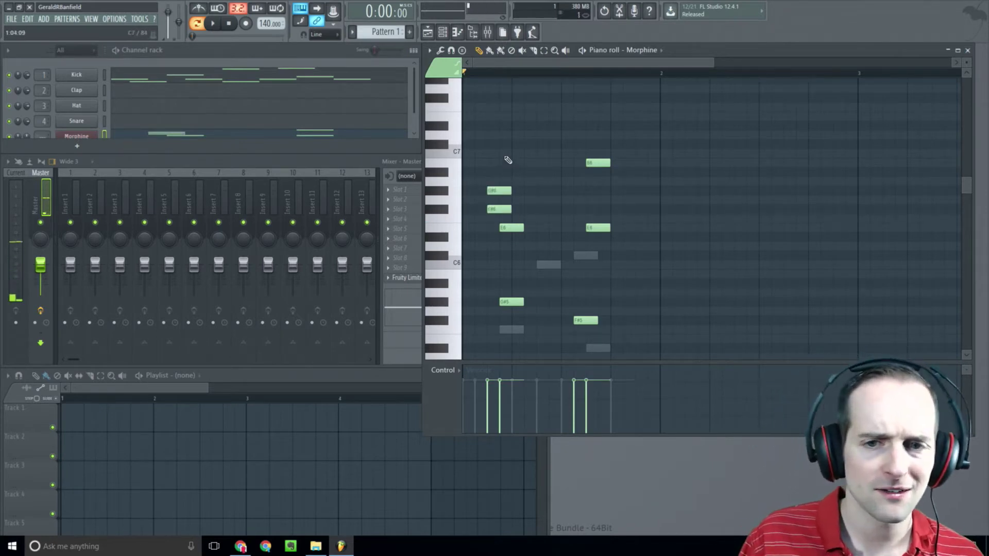
drag(501, 189, 503, 164)
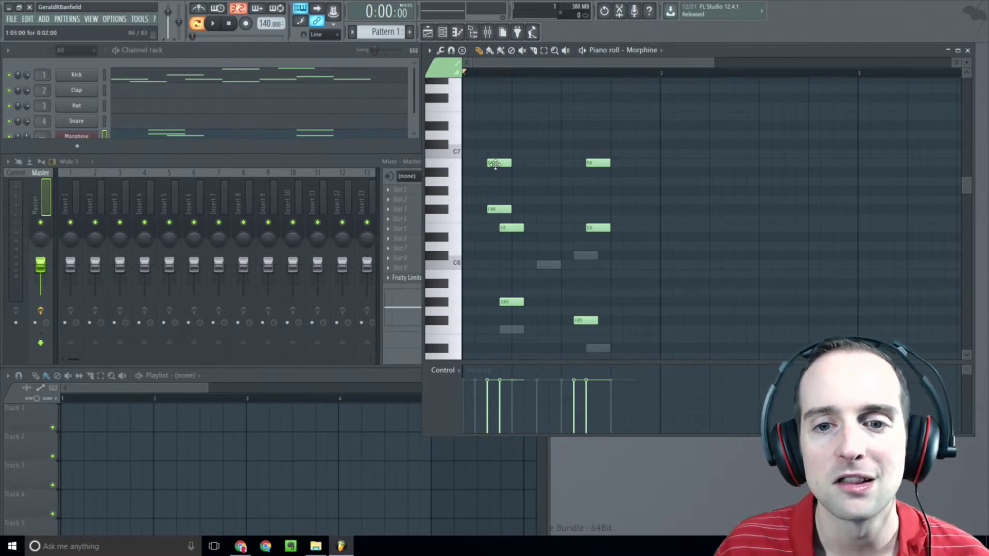
scroll(509, 221, down, 1)
scroll(527, 228, up, 1)
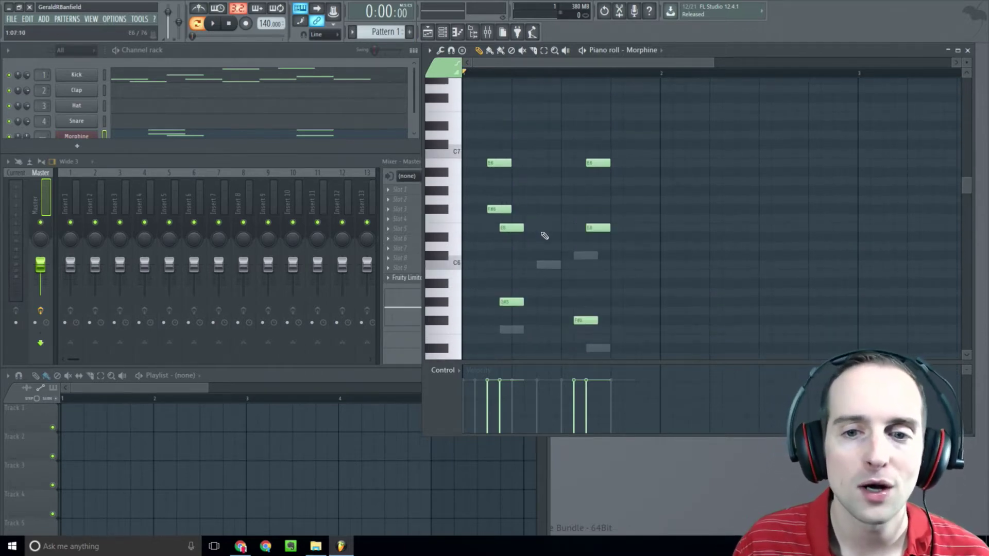
scroll(521, 185, up, 1)
scroll(515, 196, up, 6)
scroll(517, 216, down, 8)
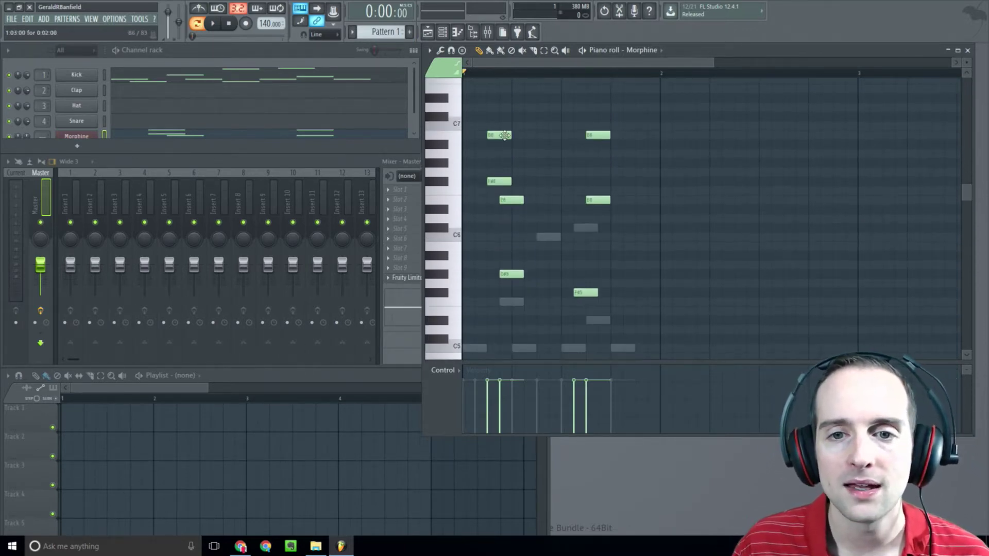
scroll(510, 154, up, 2)
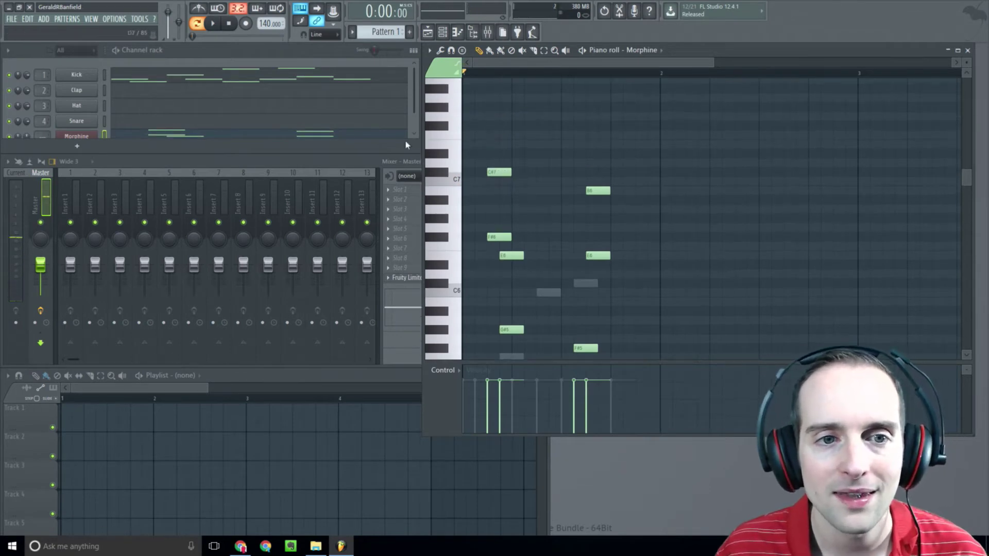
scroll(194, 88, down, 5)
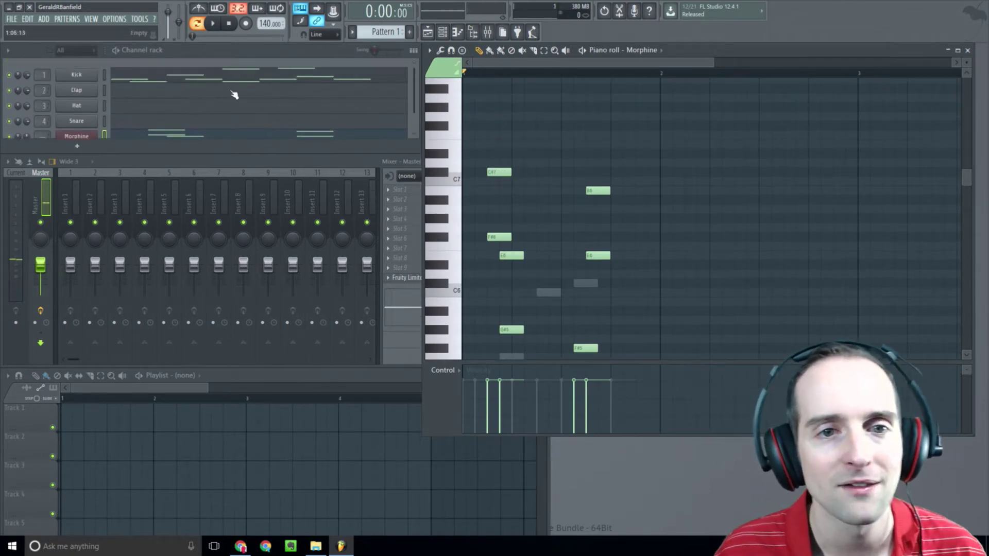
scroll(346, 77, up, 5)
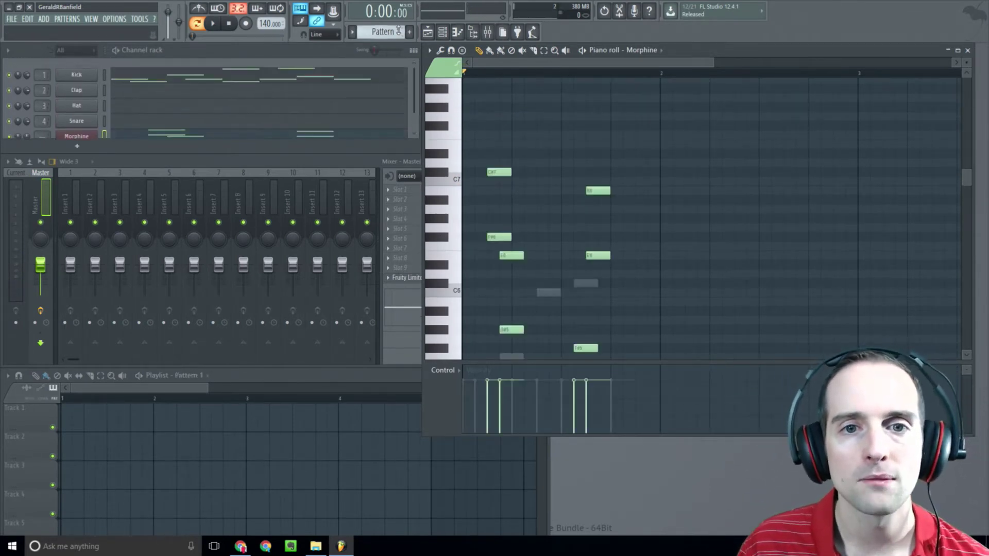
- Add a new pattern named 'MIDI Trial' and make it the current pattern
click(409, 32)
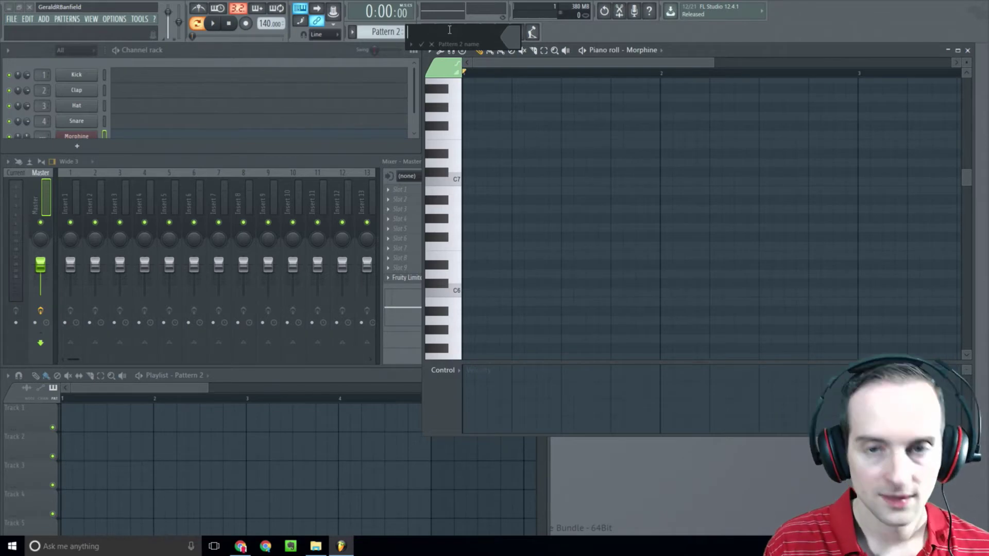
text(MIDI Trial)
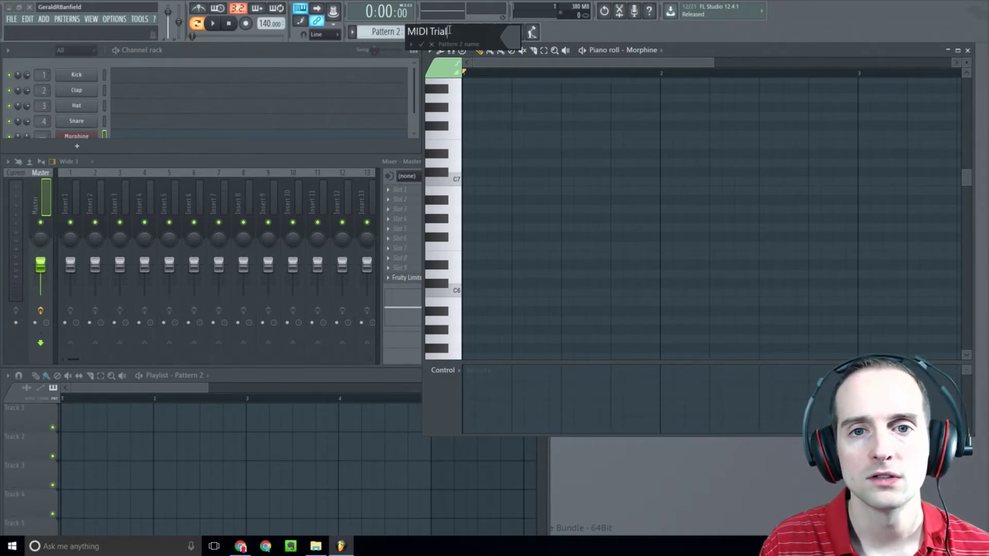
key(Return)
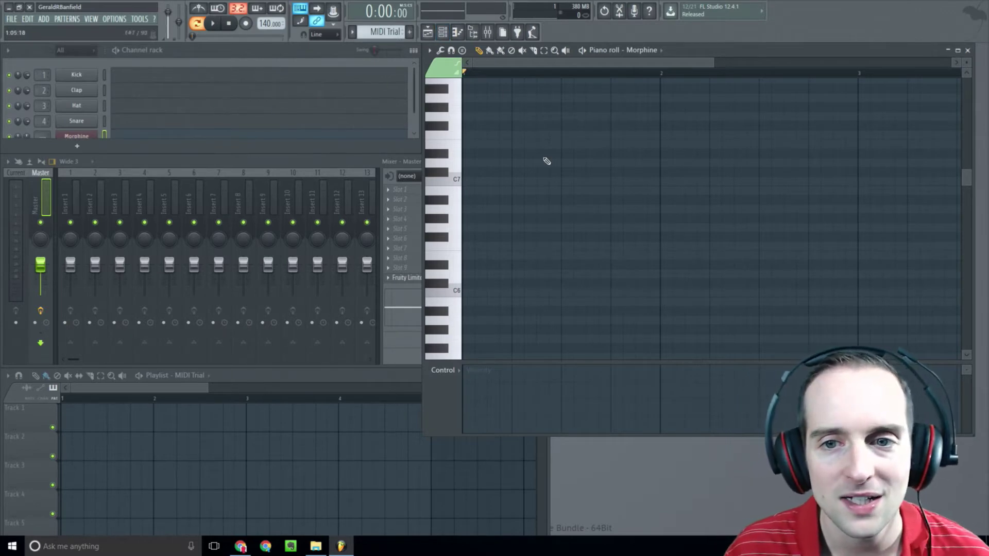
scroll(608, 247, up, 3)
scroll(402, 34, up, 1)
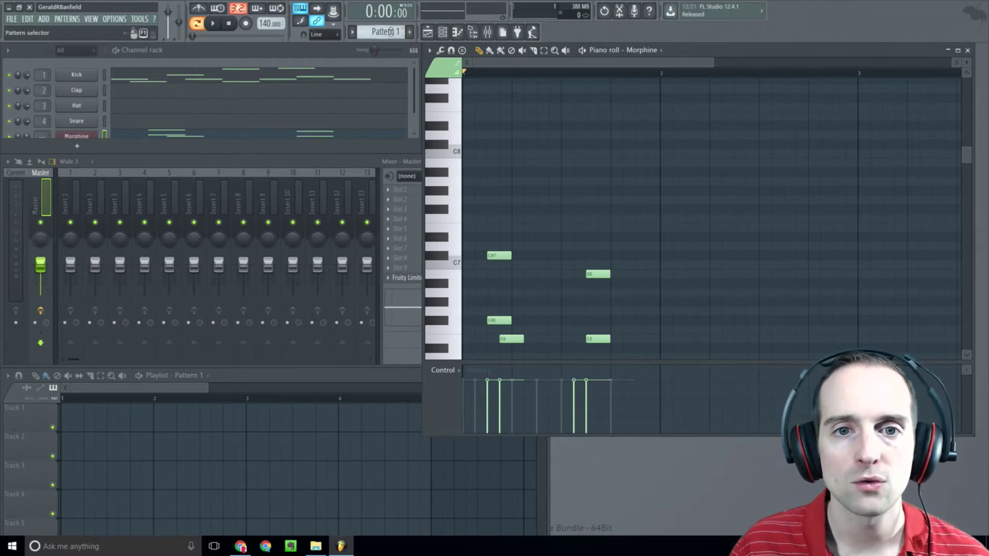
scroll(390, 32, down, 1)
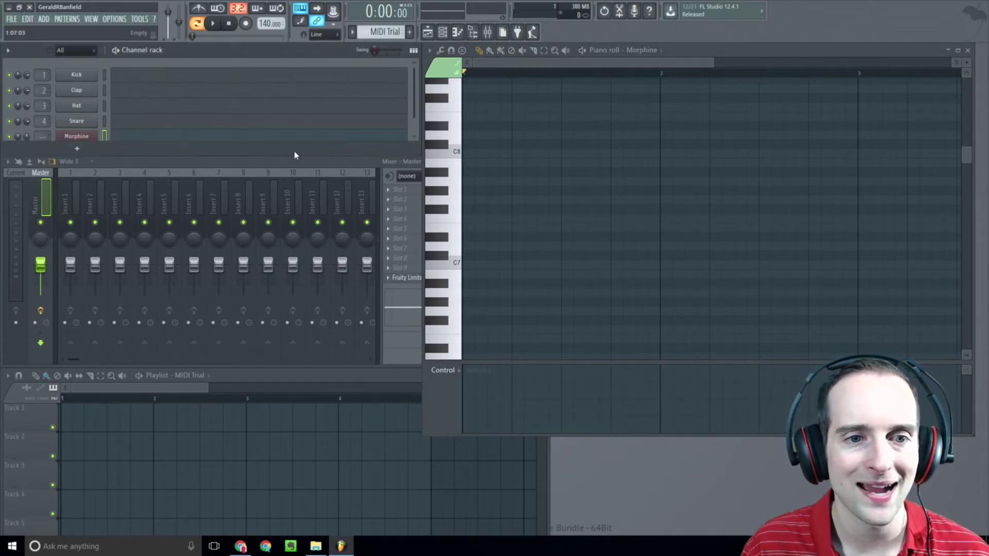
- Float the mixer, toggle the piano roll and mixer windows, and dock the mixer back left
drag(287, 163, 330, 164)
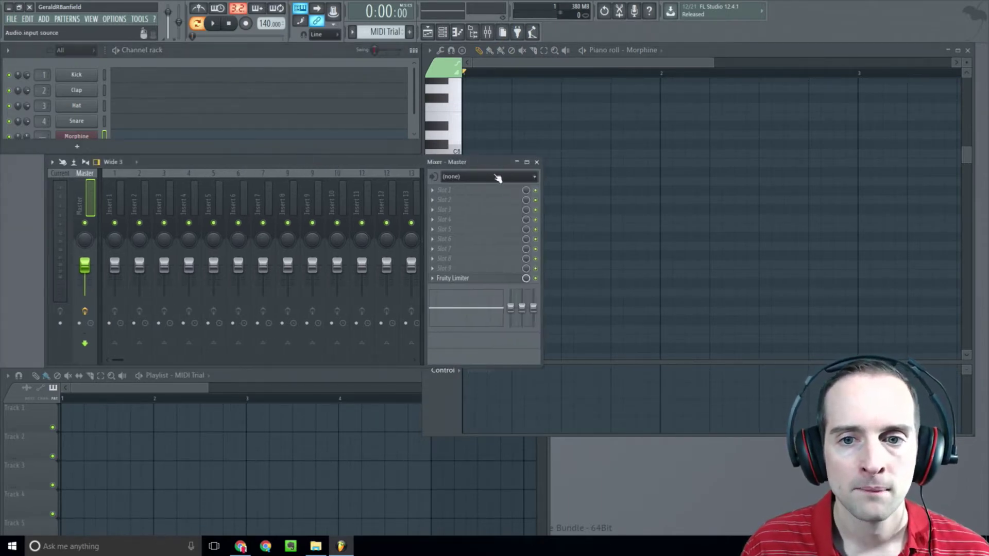
click(457, 33)
click(458, 33)
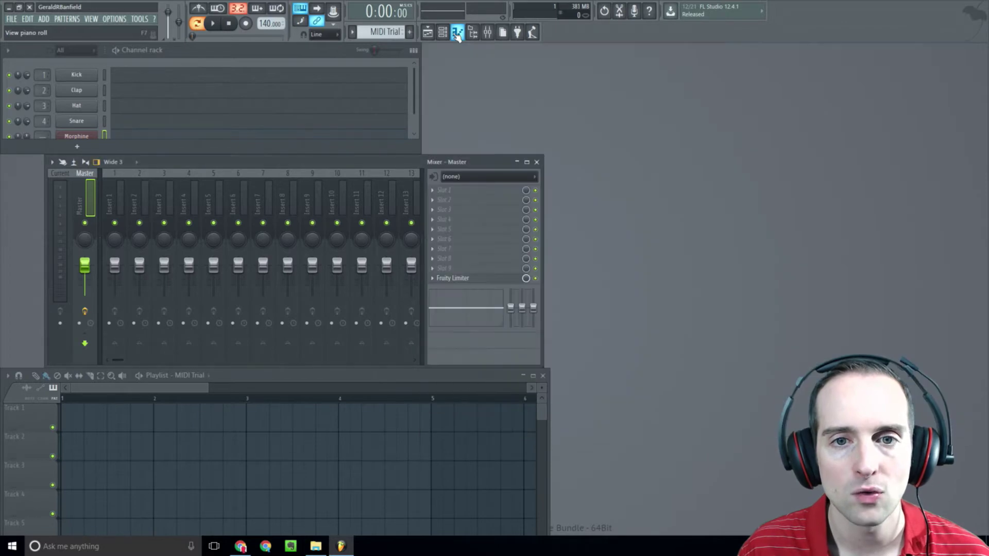
click(457, 33)
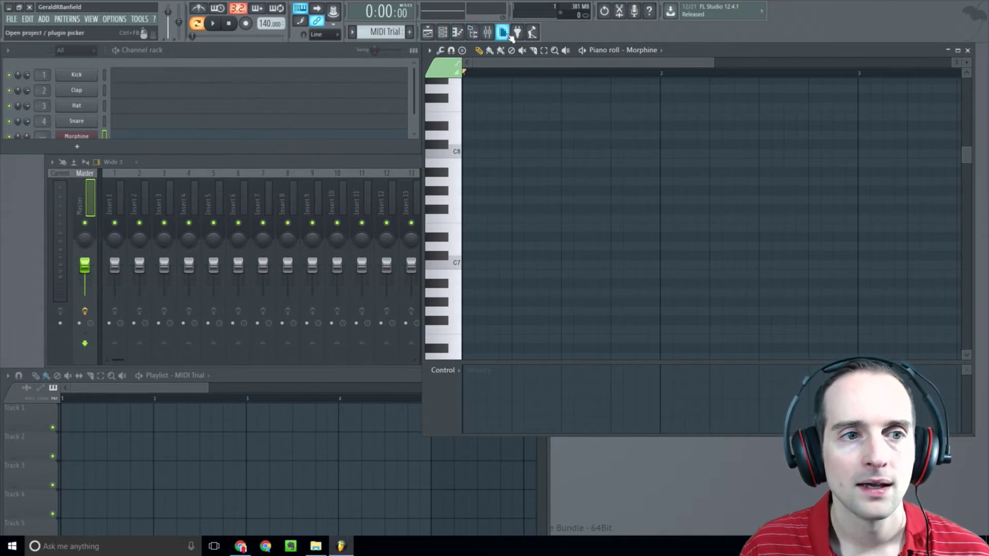
click(504, 33)
click(487, 33)
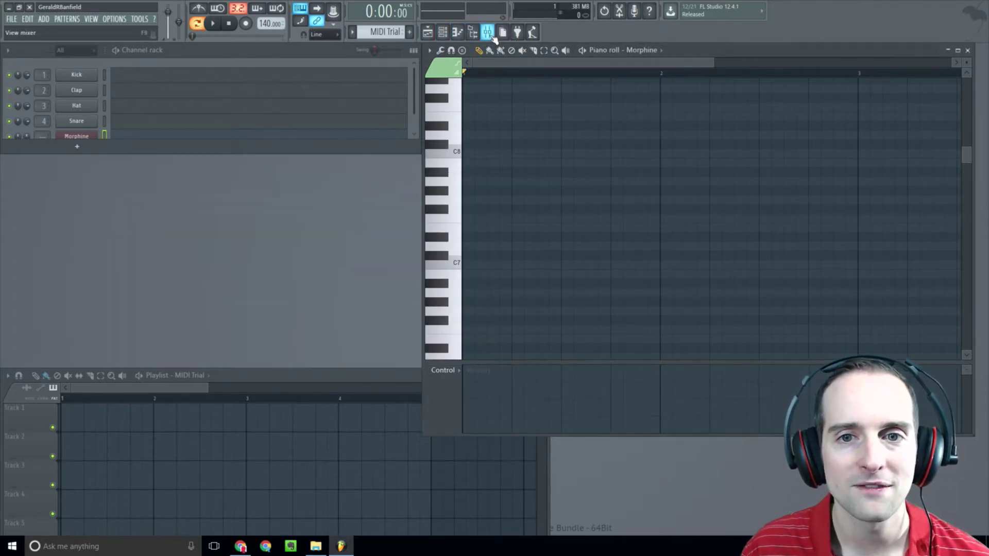
click(492, 36)
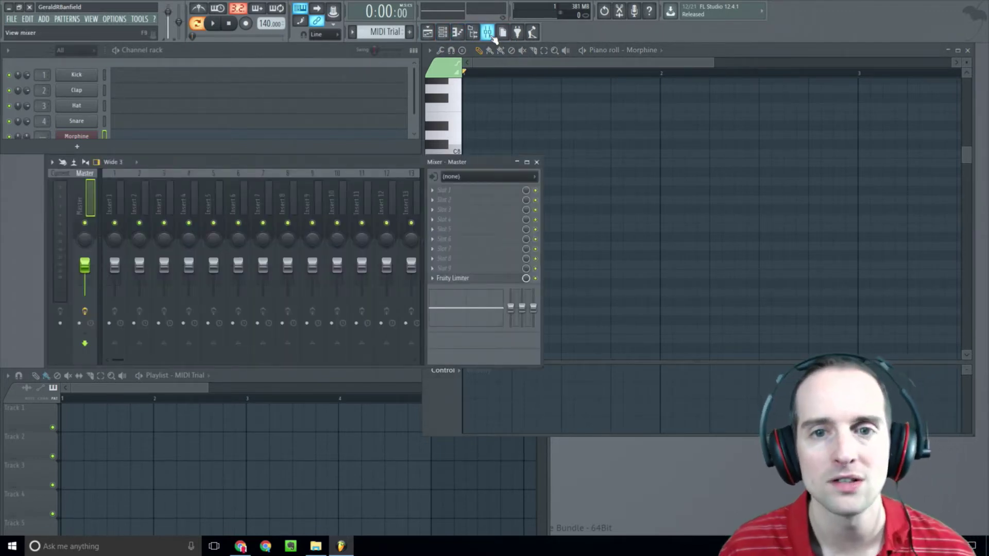
drag(318, 161, 274, 163)
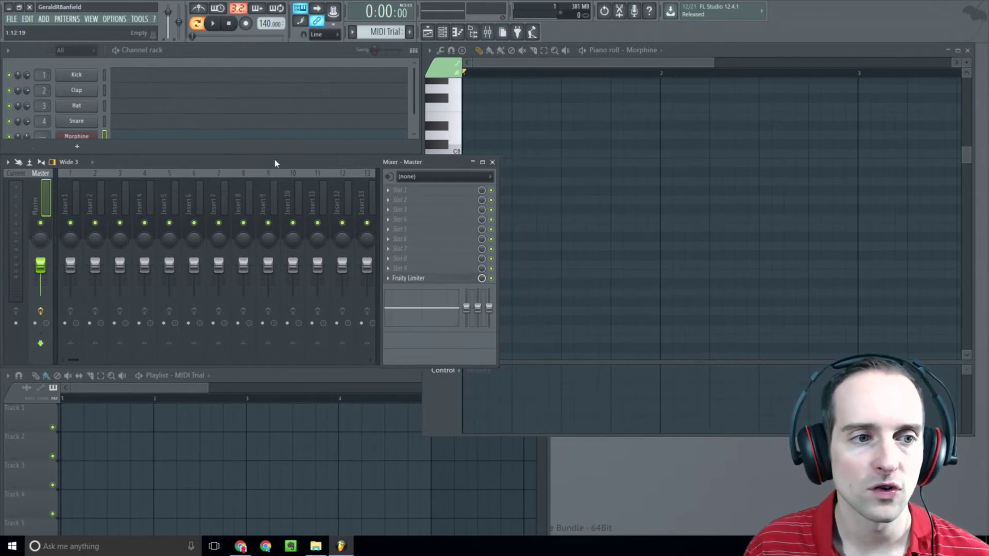
- Reopen the playlist at full size and close the Morphine piano roll
click(434, 34)
click(434, 34)
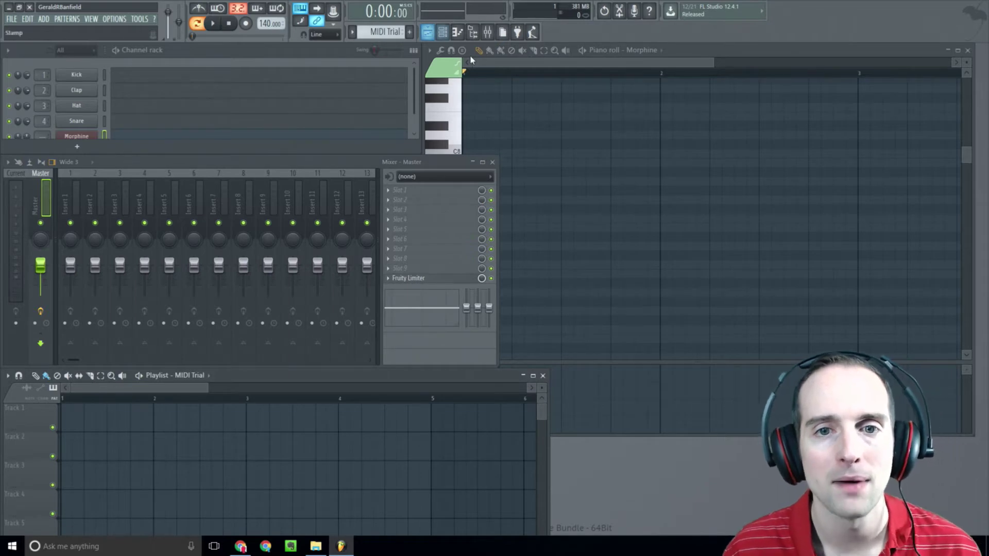
click(967, 50)
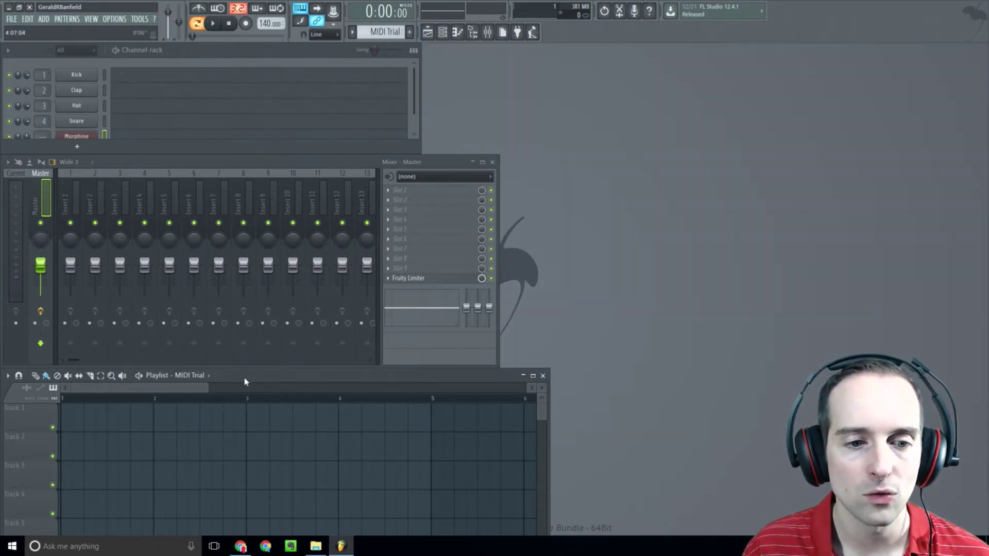
- Move the playlist to the top right and the mixer lower down
drag(243, 376, 667, 53)
click(172, 161)
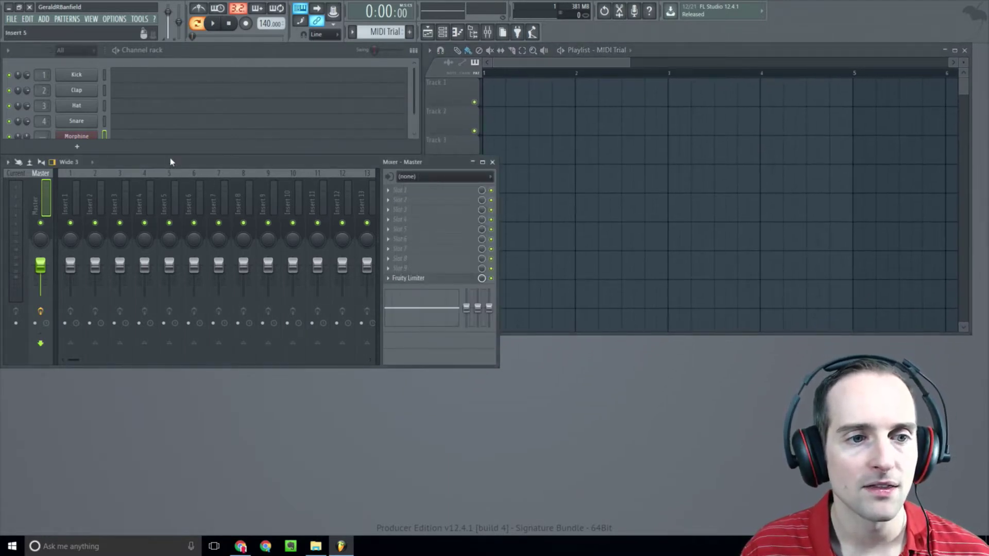
drag(172, 161, 171, 251)
- Enlarge the channel rack to show all five channels, keeping the note overview
click(158, 150)
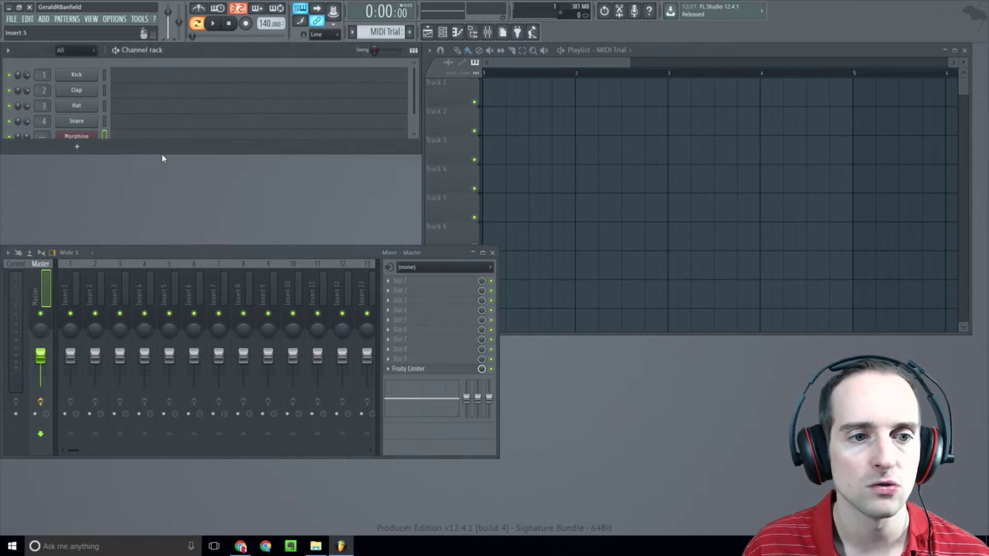
drag(163, 155, 163, 169)
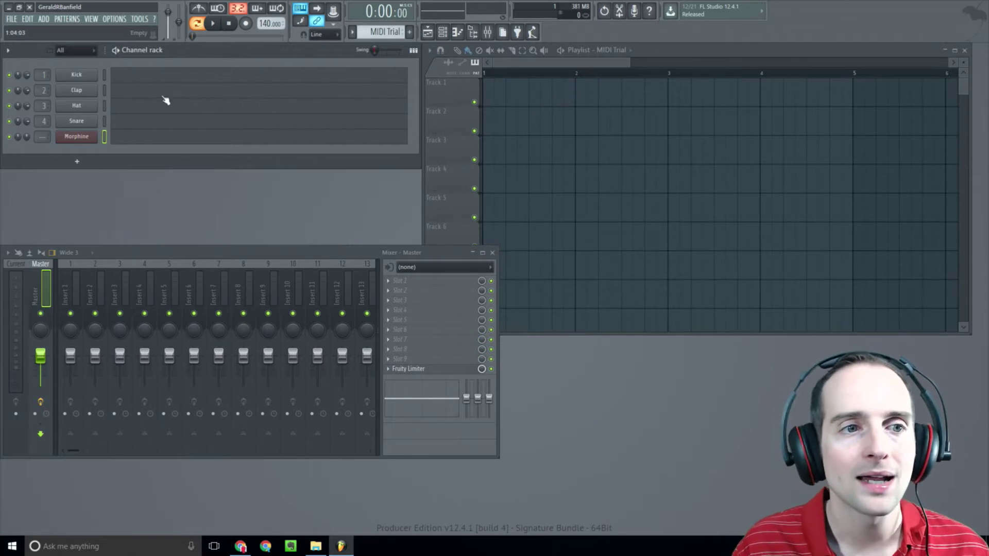
click(413, 50)
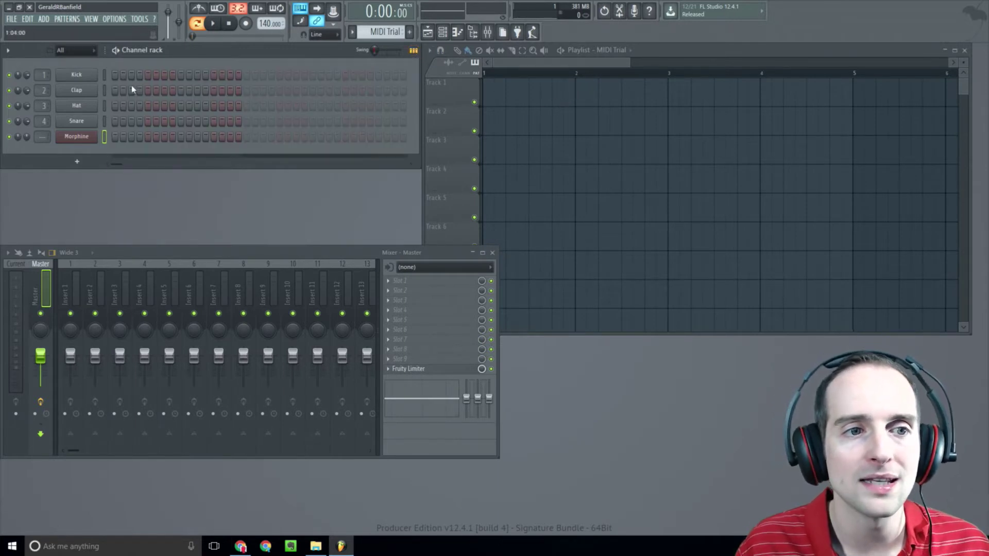
click(413, 50)
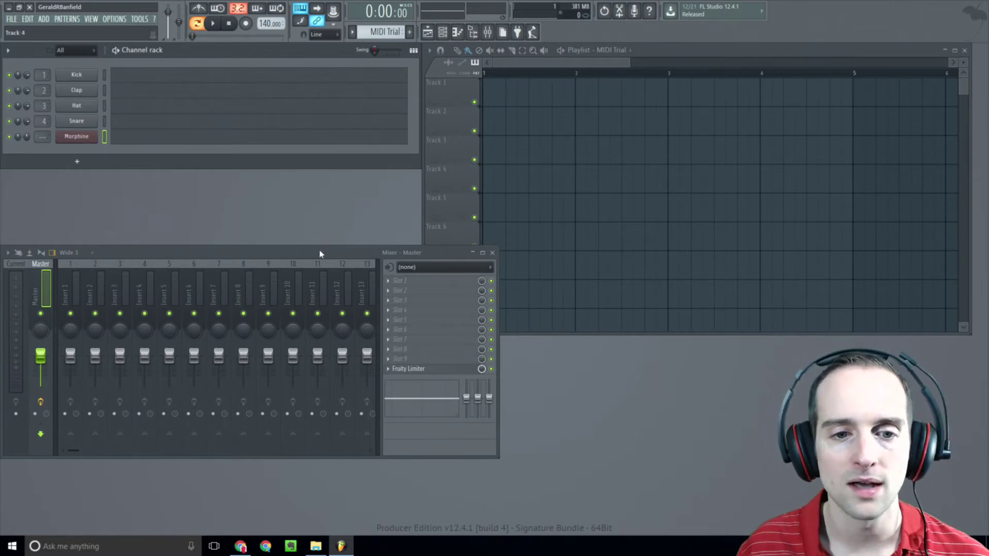
- Enlarge the mixer to show inserts 1–15 and set Morphine's mixer track to 5
drag(289, 252, 357, 211)
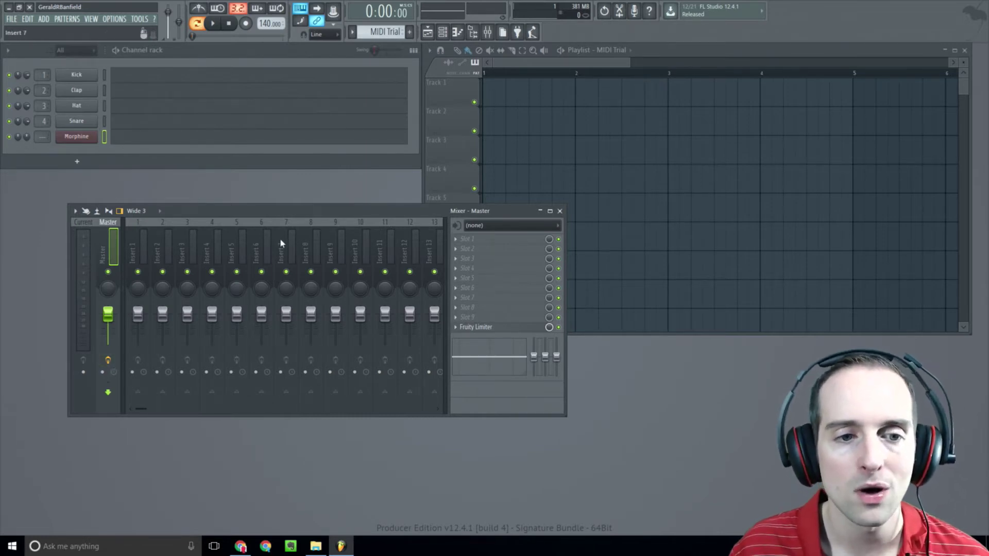
drag(565, 413, 622, 456)
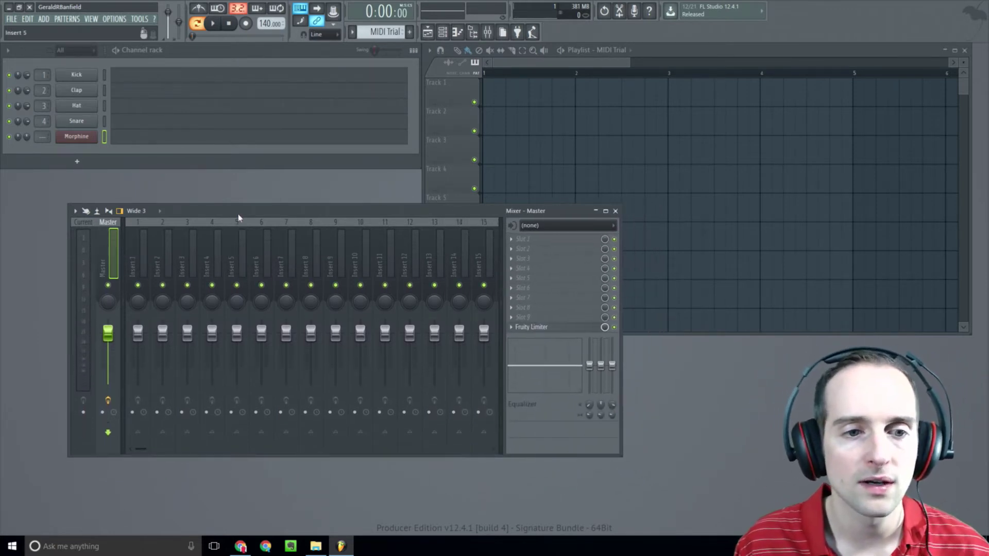
drag(241, 205, 222, 189)
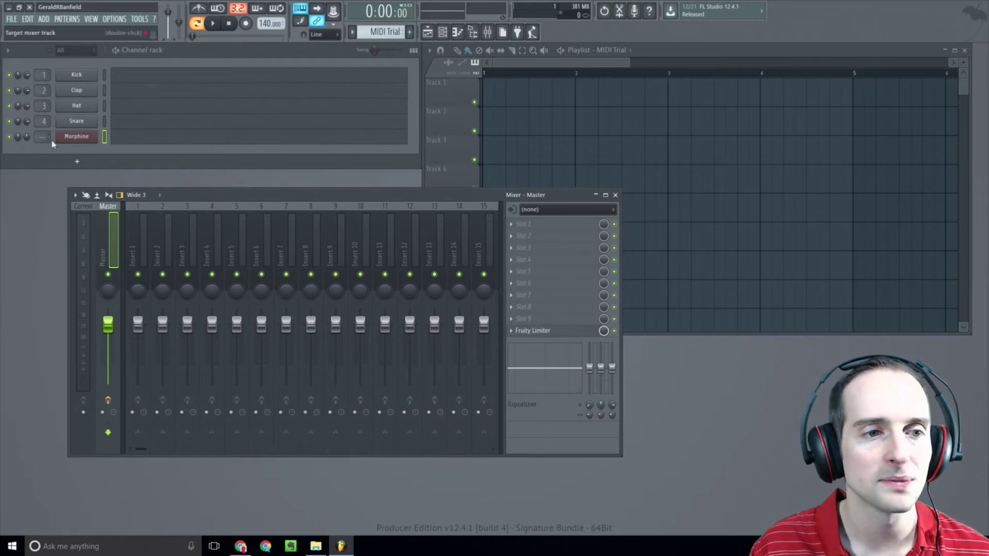
scroll(43, 137, up, 5)
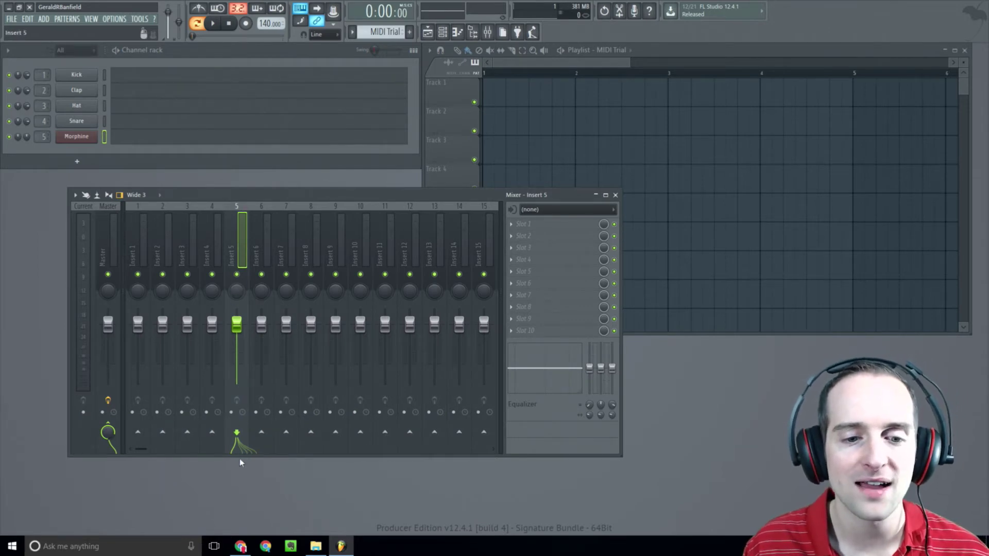
- Set Insert 5's audio input to In 1 - In 2 and switch playback to Song mode
click(549, 211)
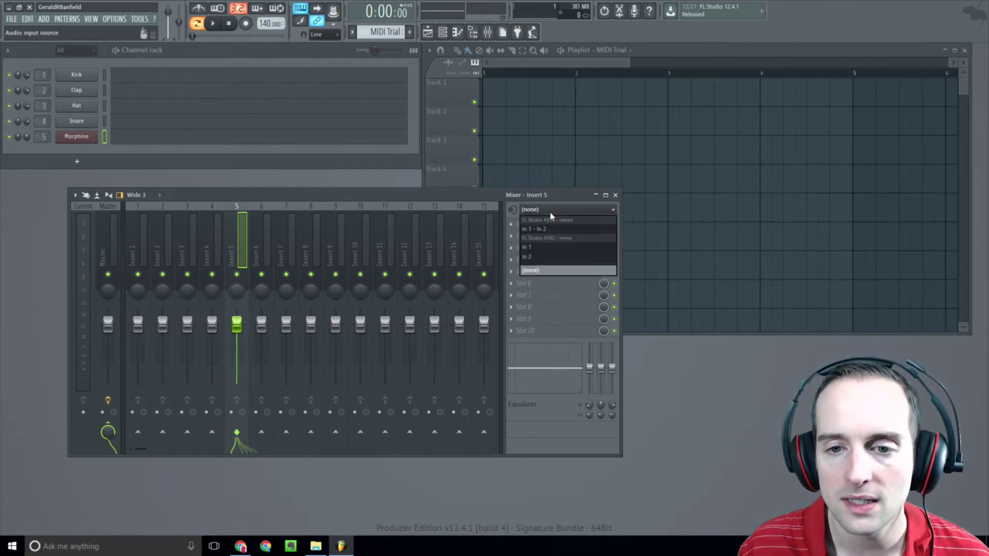
click(549, 211)
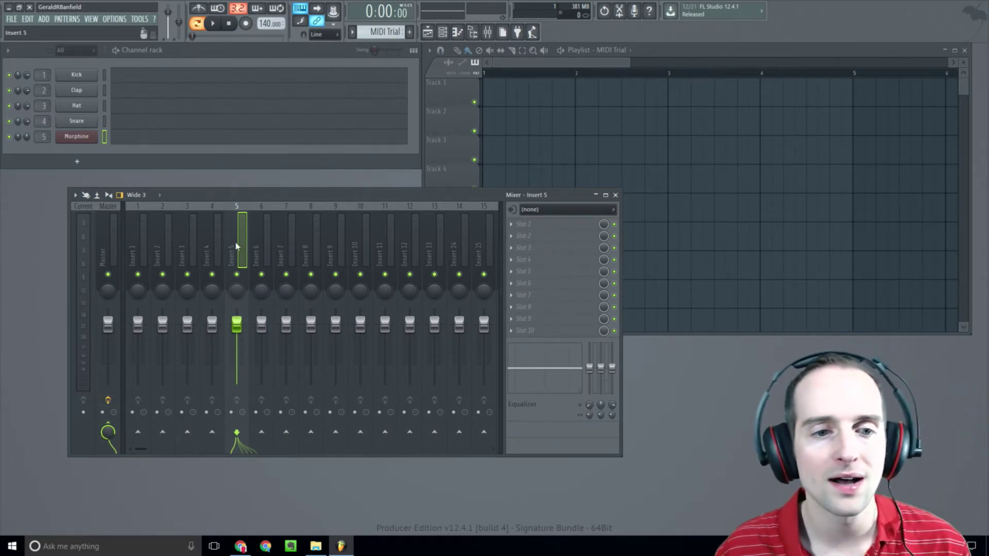
click(556, 210)
click(553, 230)
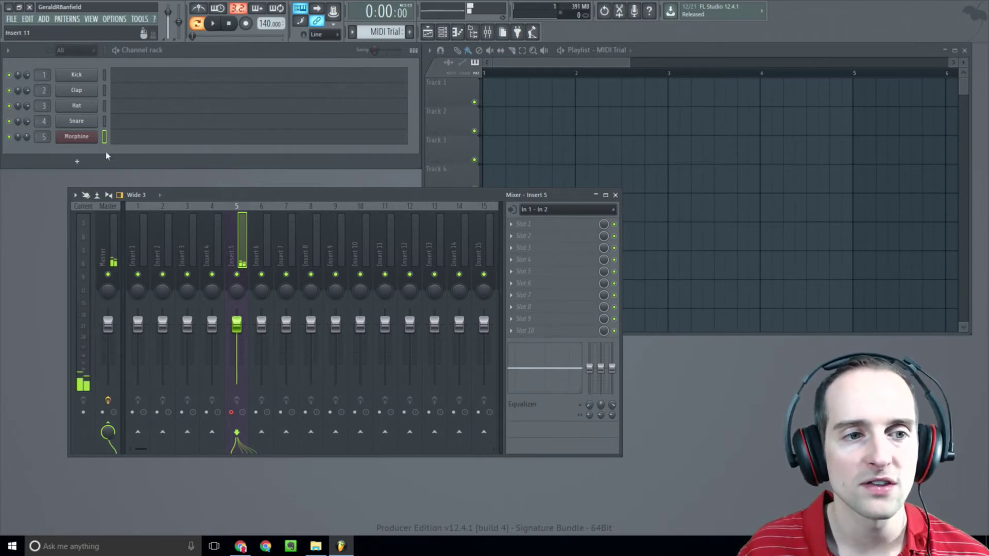
click(197, 24)
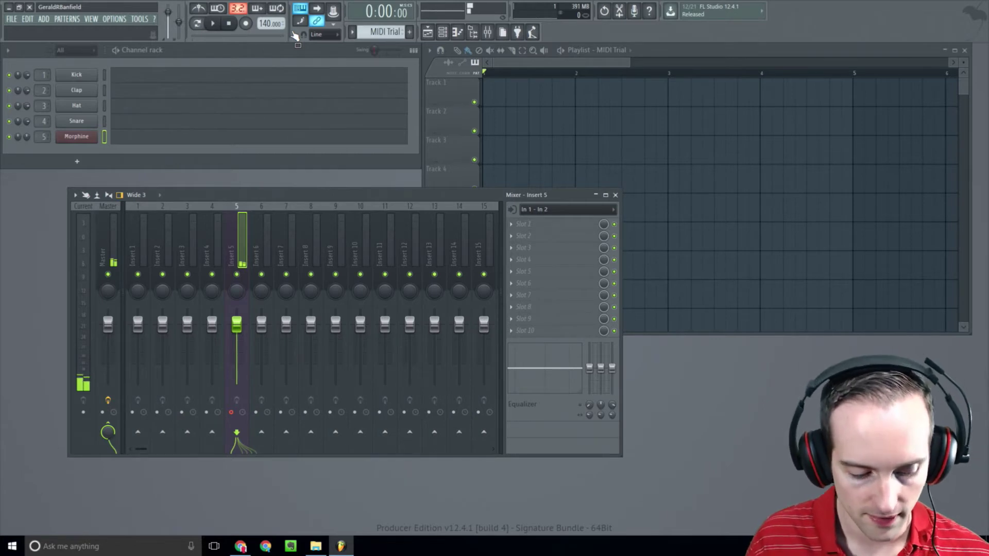
drag(327, 199, 273, 197)
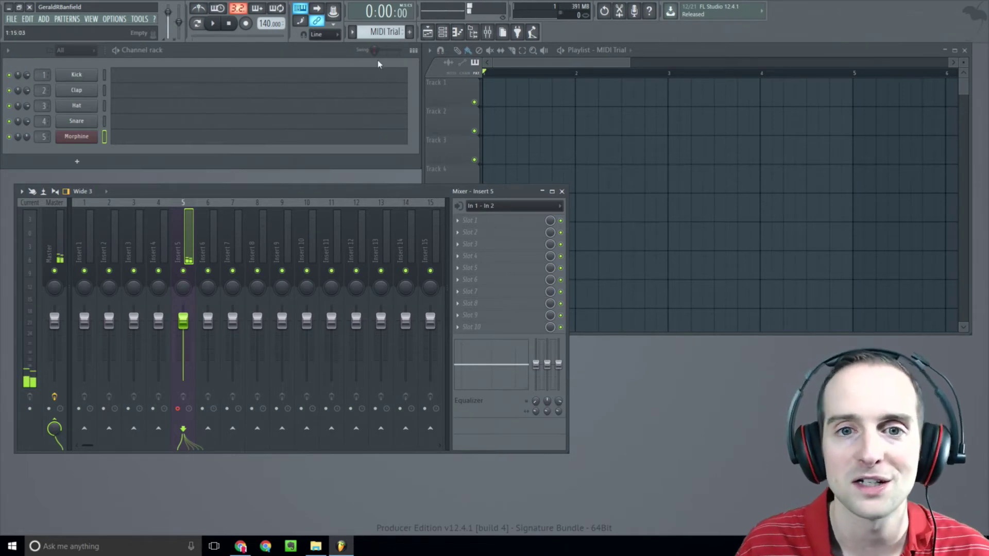
- Start recording with 'Audio, into the playlist as an audio clip' selected
click(246, 24)
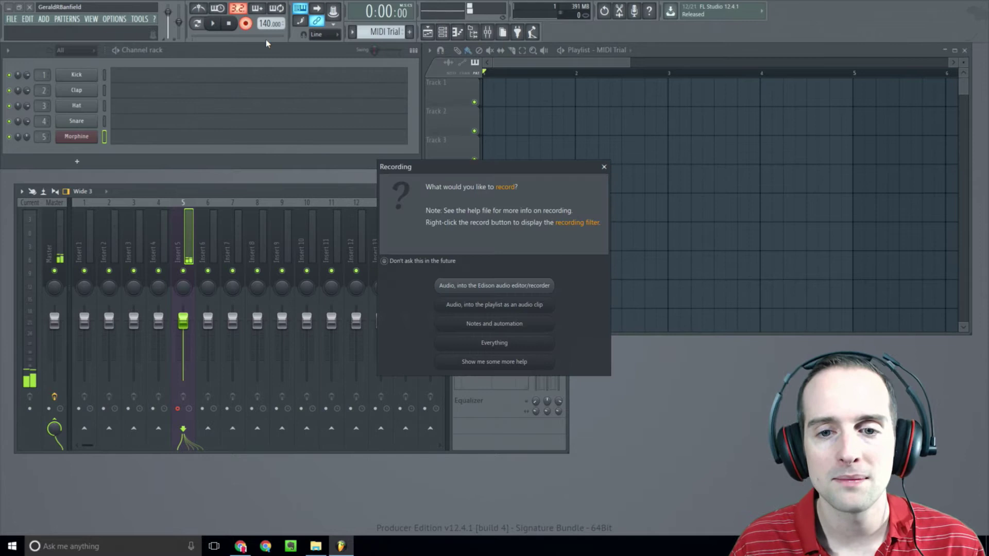
click(549, 309)
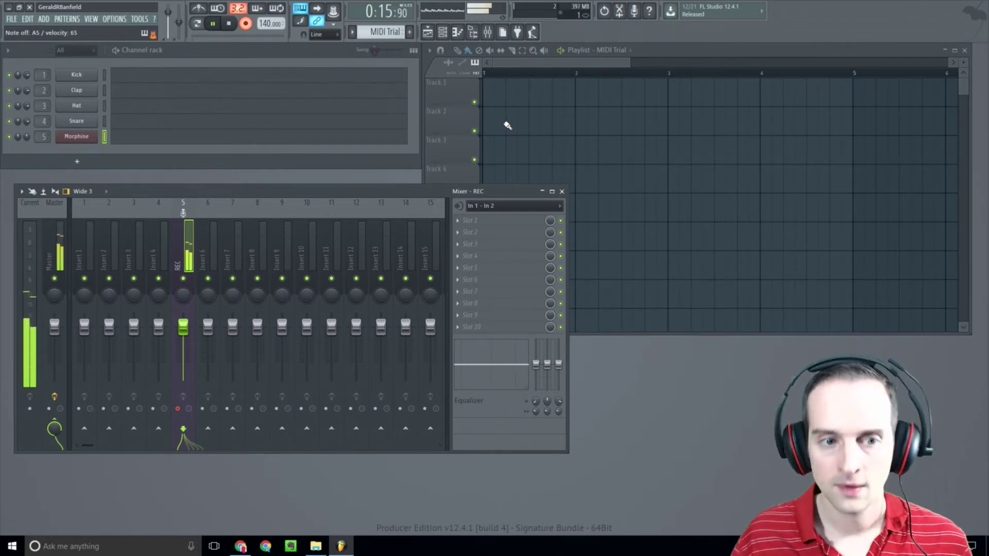
- Stop recording so untitled_REC_24 lands on Track 1 and in the channel rack
click(228, 24)
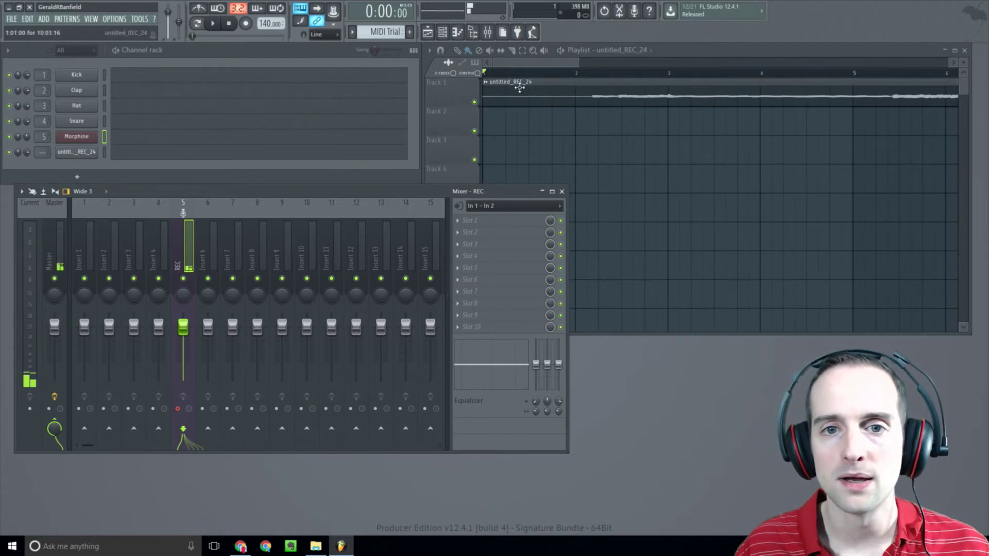
- Bring the Playlist forward and play back the untitled_REC_24 clip along the timeline
drag(751, 57, 602, 93)
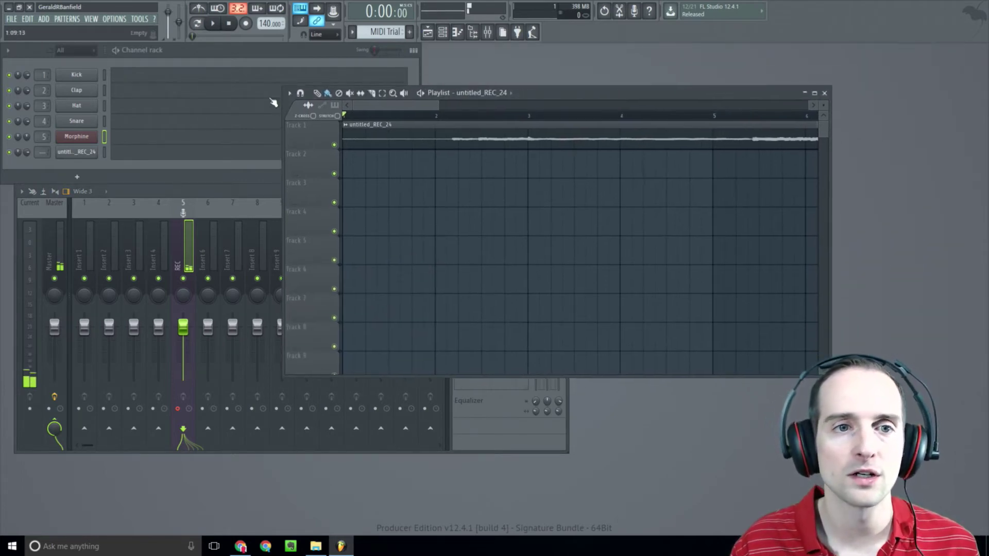
click(214, 24)
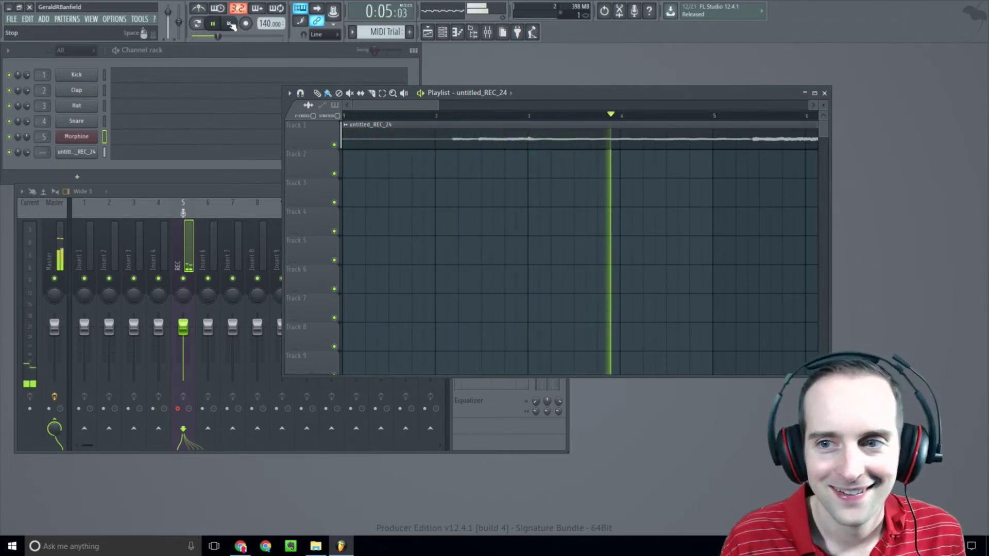
drag(416, 104, 479, 105)
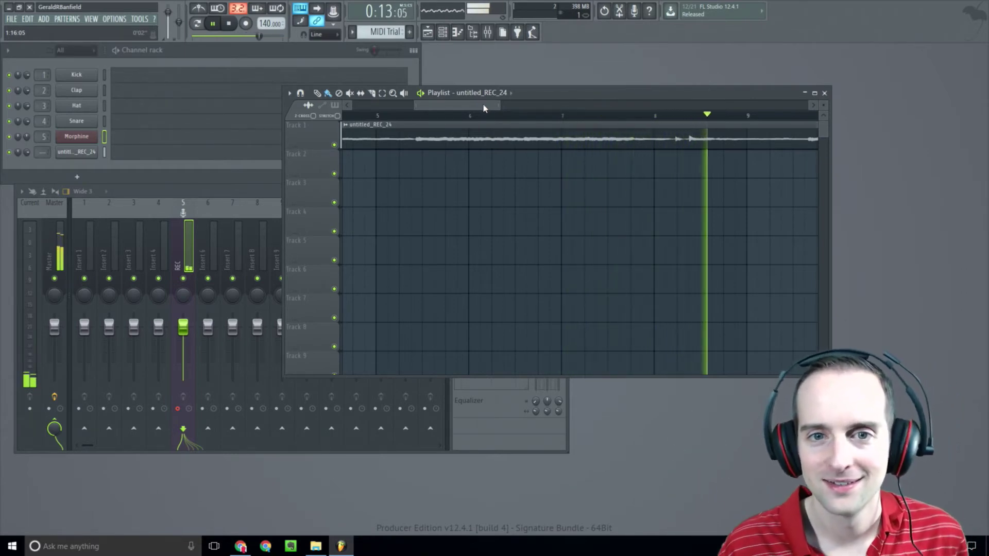
drag(484, 104, 548, 107)
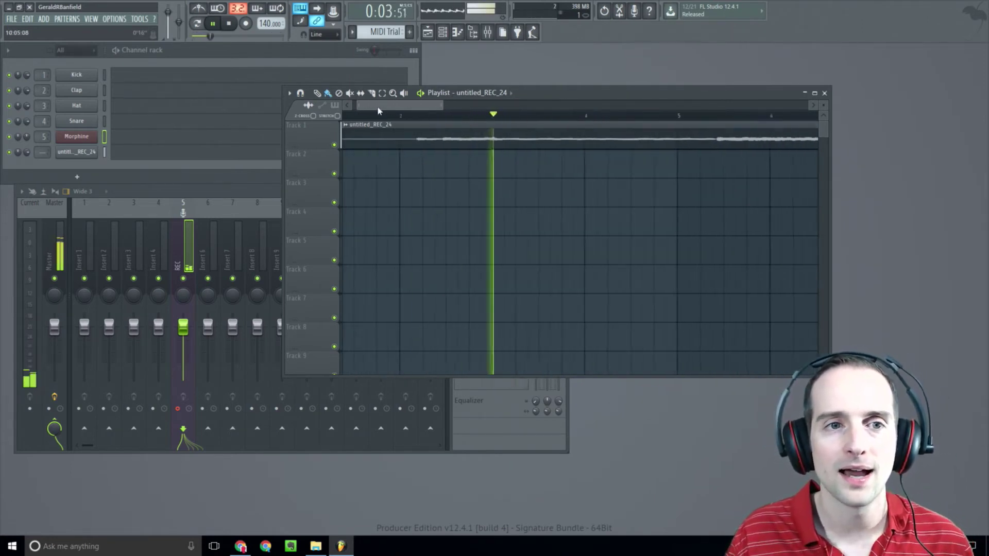
- Stop playback and nudge the Playlist view back and forth
click(232, 26)
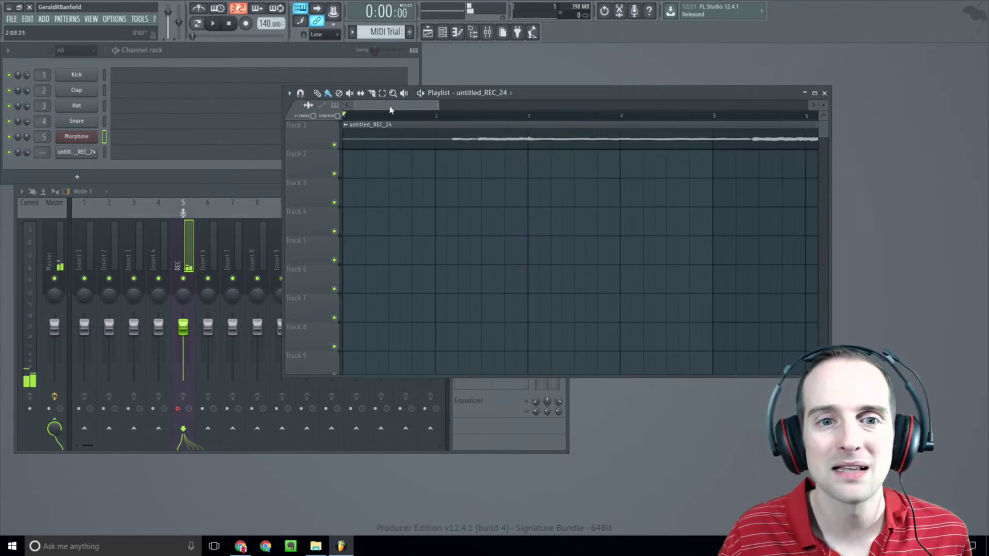
drag(412, 108, 407, 108)
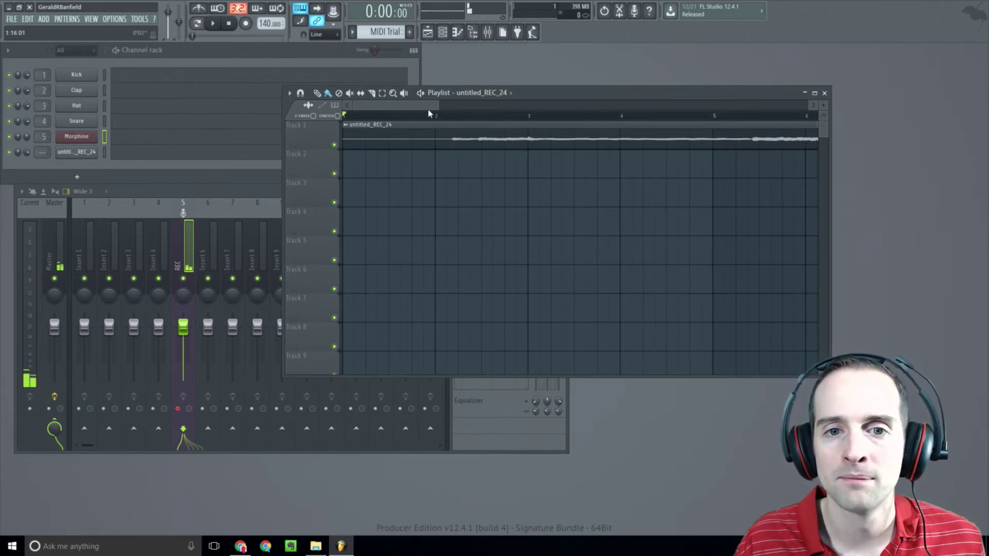
mouse_move(430, 108)
mouse_down()
mouse_move(581, 108)
mouse_move(426, 108)
mouse_up()
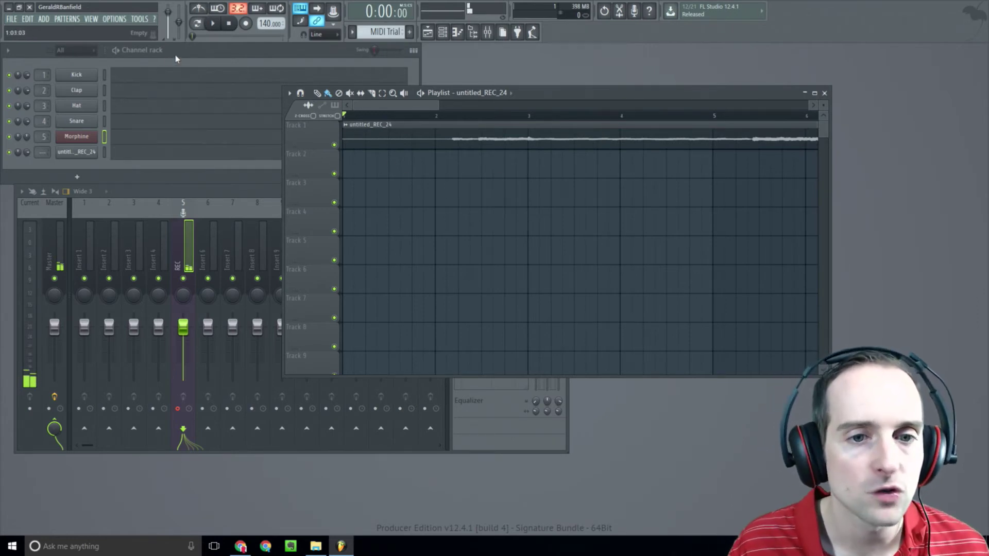
- Show the step grid for every channel and preview the MIDI Trial drum loop
click(246, 57)
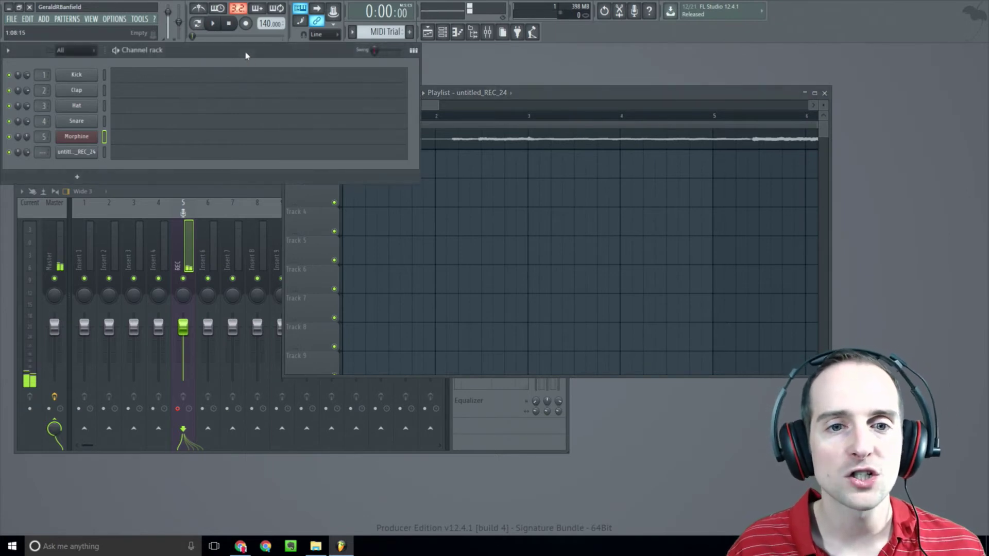
click(413, 50)
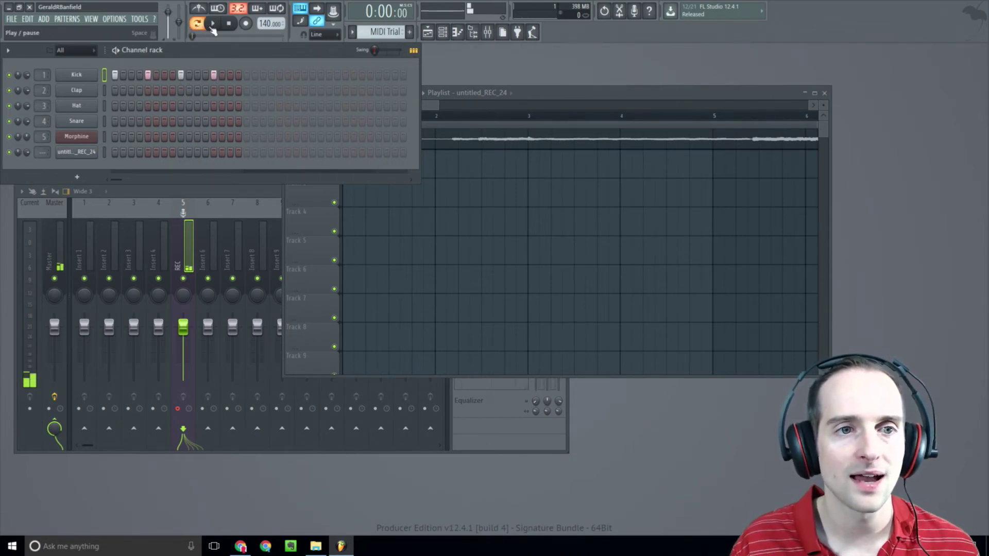
click(212, 26)
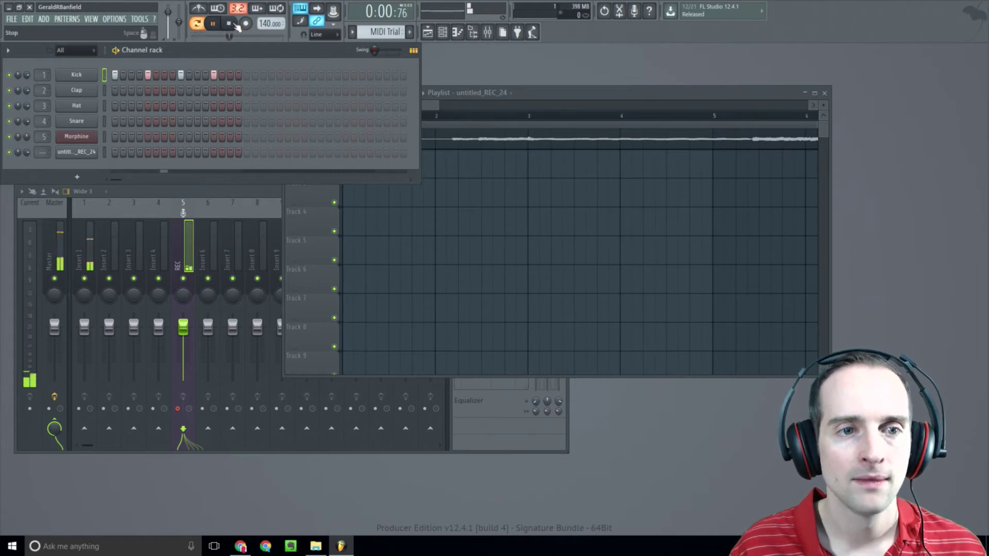
click(237, 26)
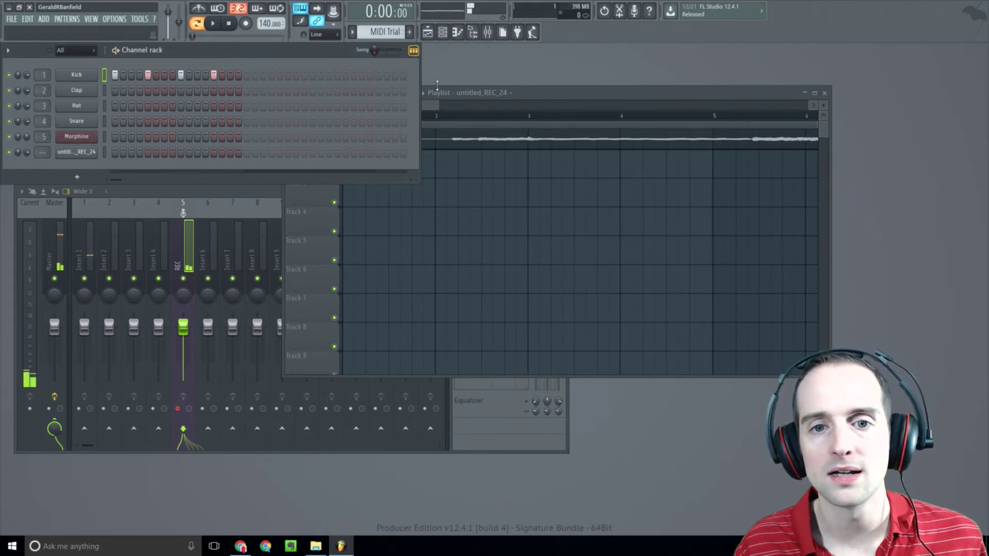
- Place an untitled_REC_24 clip on Track 2 at bar 1
click(477, 93)
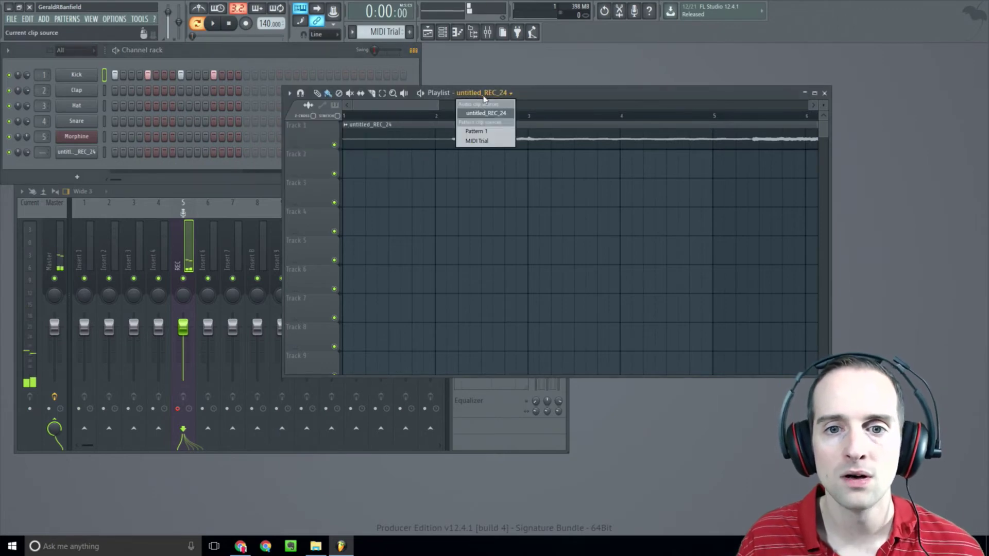
click(486, 97)
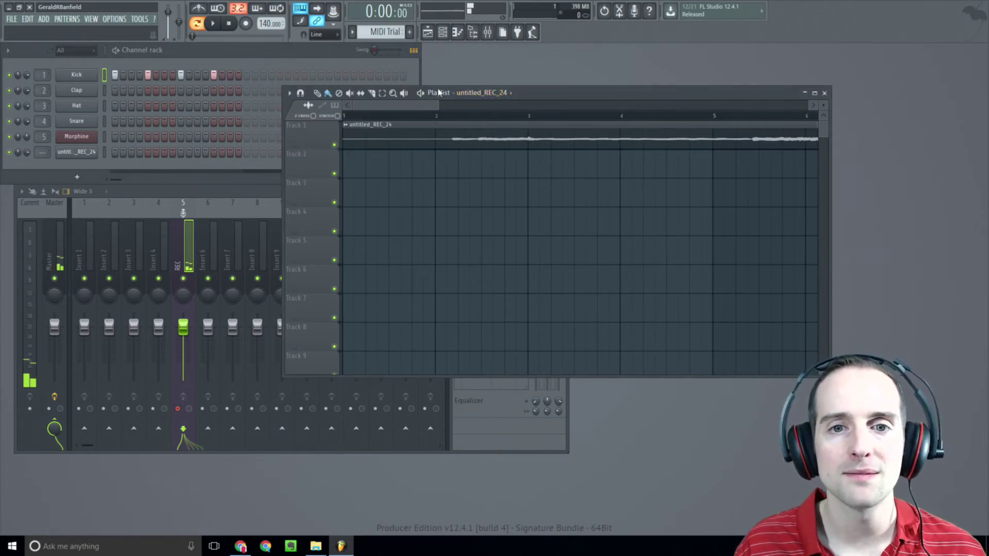
click(351, 164)
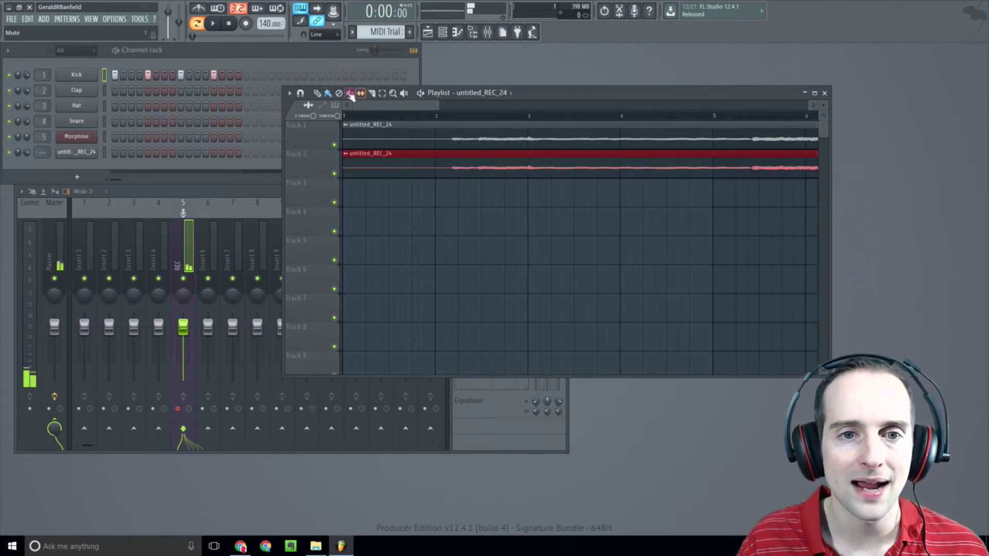
- Delete the duplicate untitled_REC_24 clip from Track 2 and return to the Paint tool
click(338, 94)
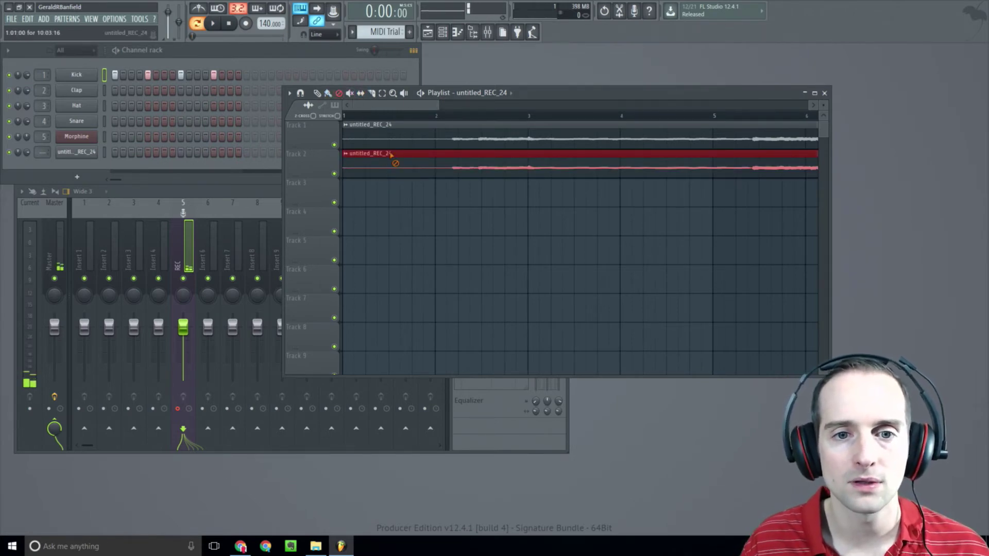
click(391, 157)
click(317, 93)
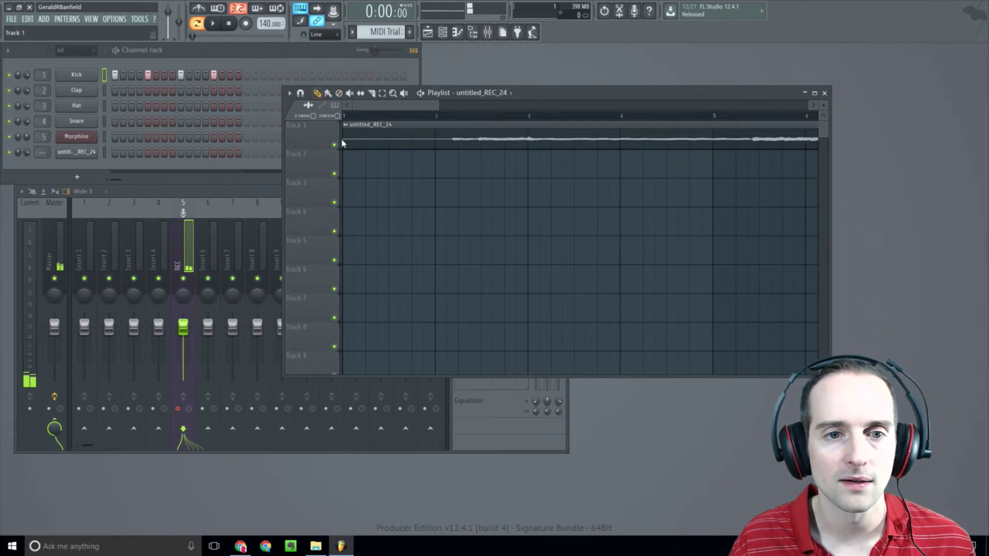
click(259, 55)
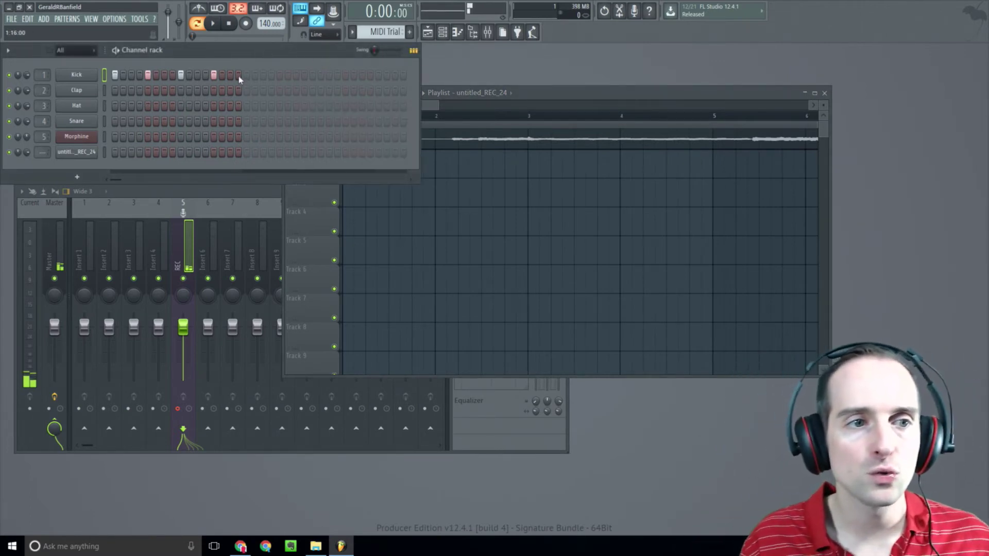
click(498, 93)
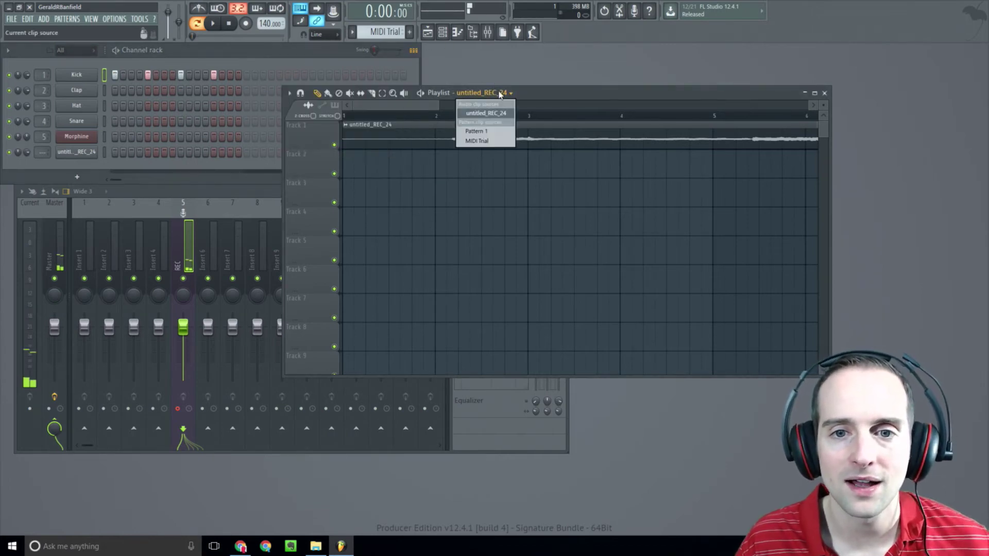
- Place a MIDI Trial clip on Track 2 at bar 1 and play it in Song mode
click(479, 141)
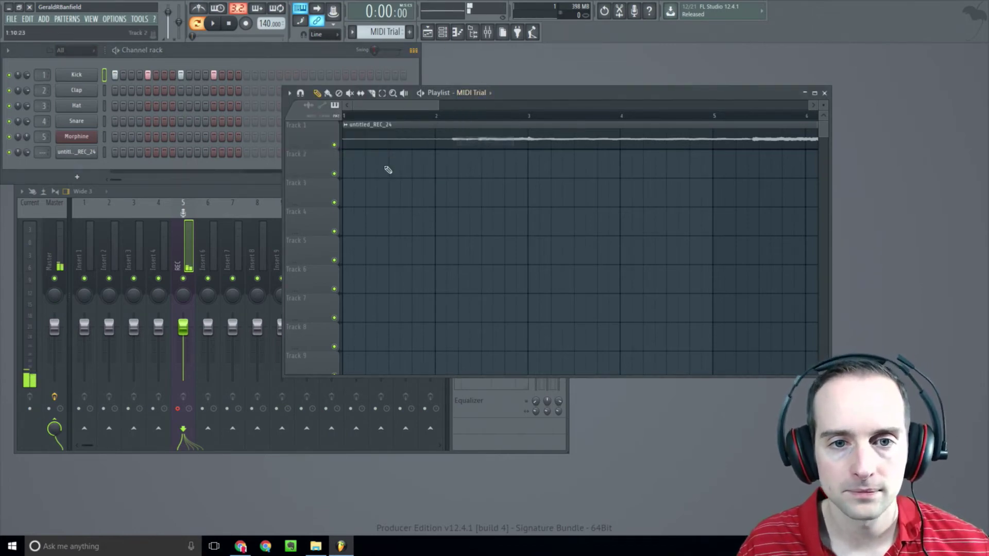
click(350, 164)
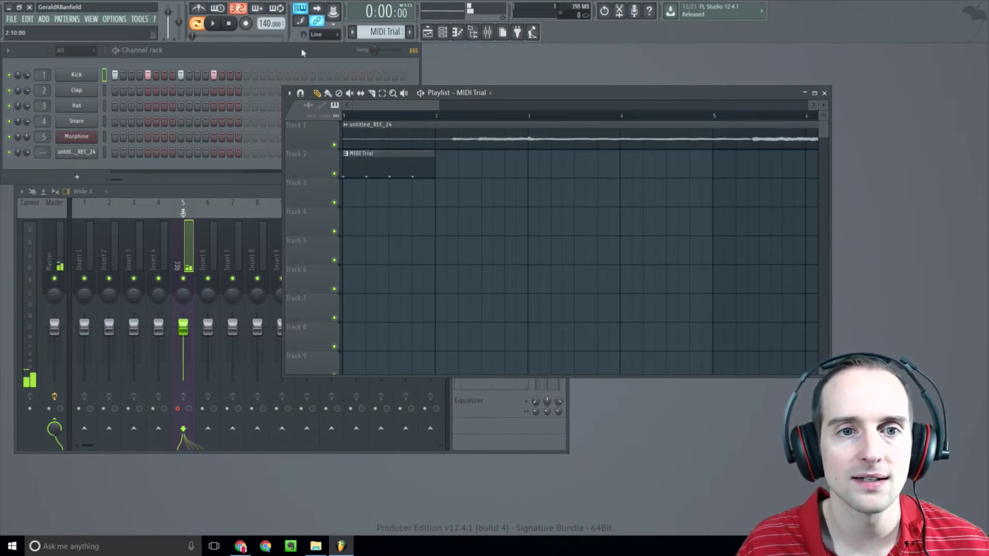
click(196, 23)
click(213, 30)
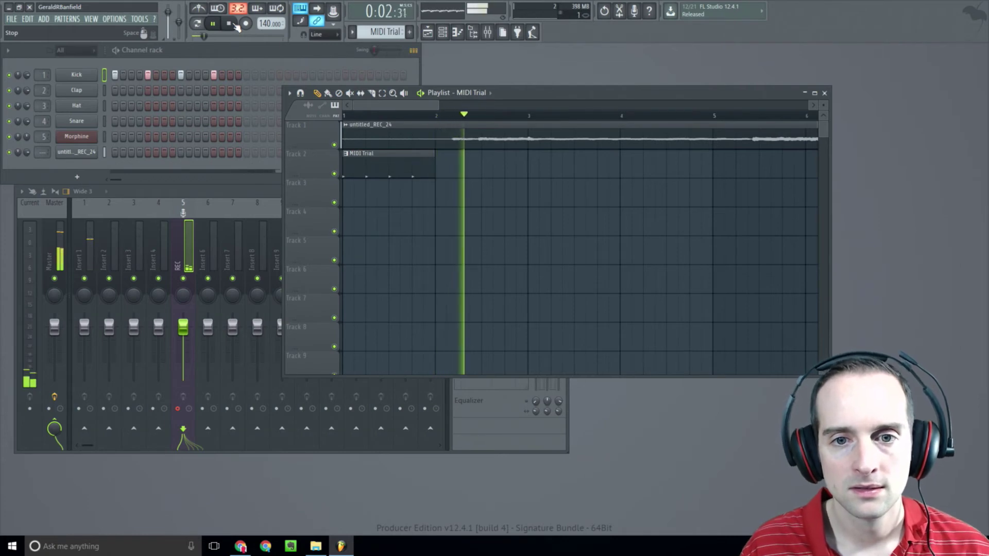
click(229, 24)
- Add MIDI Trial clips at bars 2, 3 and 5 on Track 2 and play the song
click(443, 162)
click(535, 162)
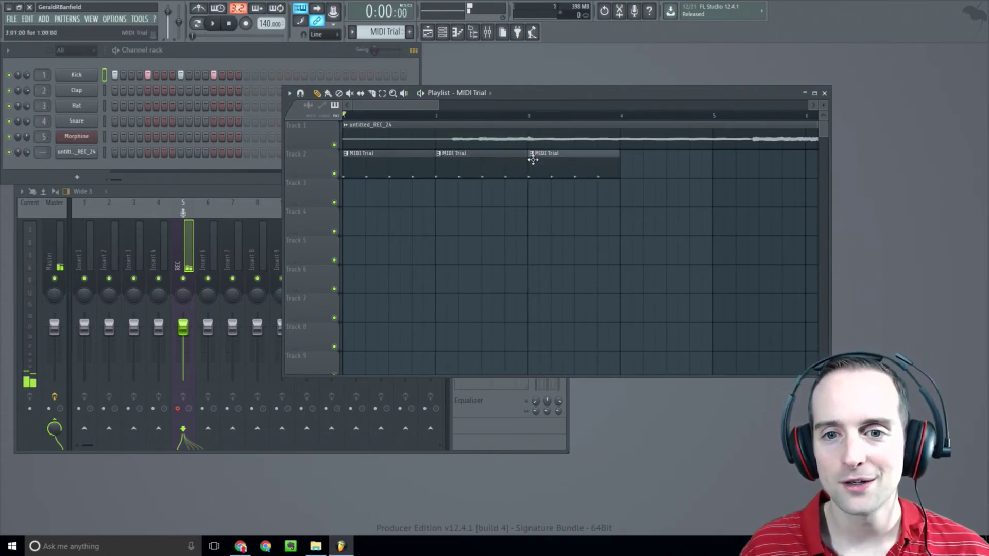
click(214, 24)
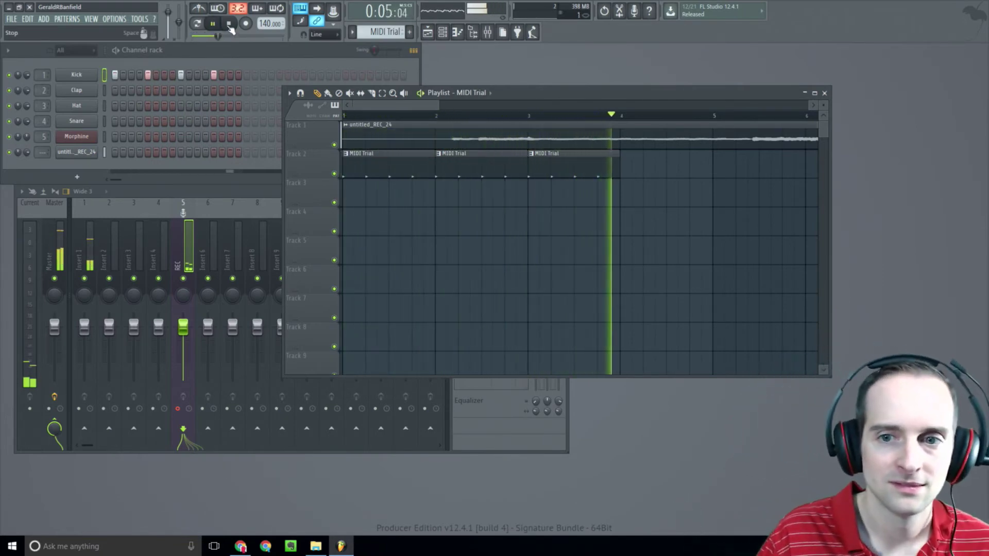
click(230, 26)
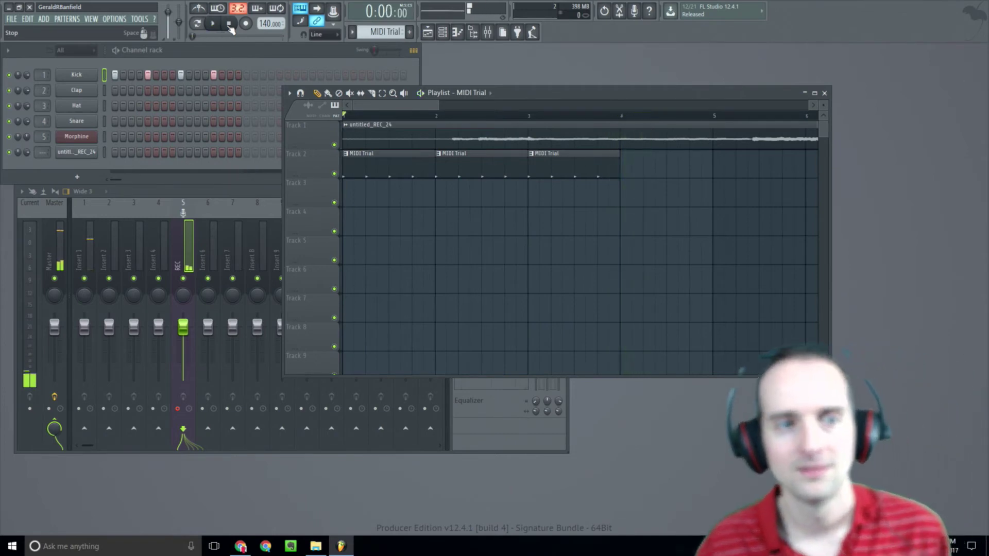
click(719, 160)
drag(749, 153, 738, 153)
key(space)
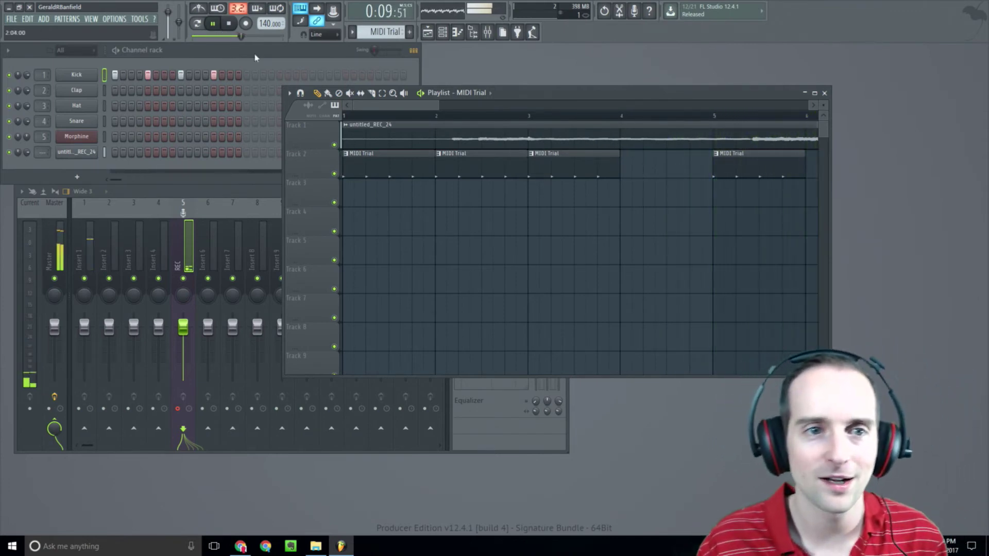
- Add MIDI Trial clips at bars 7 and 9 on Track 2 and play the arrangement
key(space)
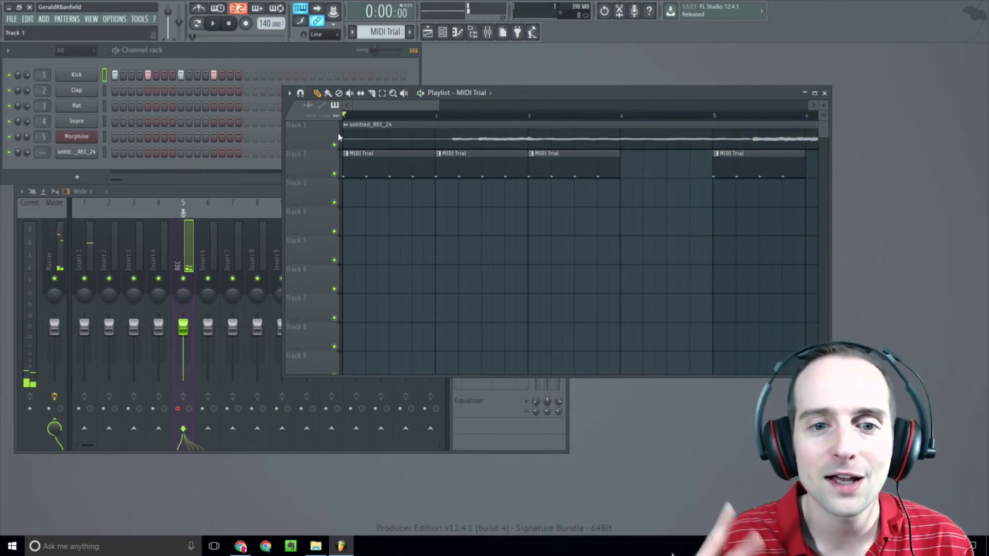
drag(378, 105, 453, 105)
click(504, 172)
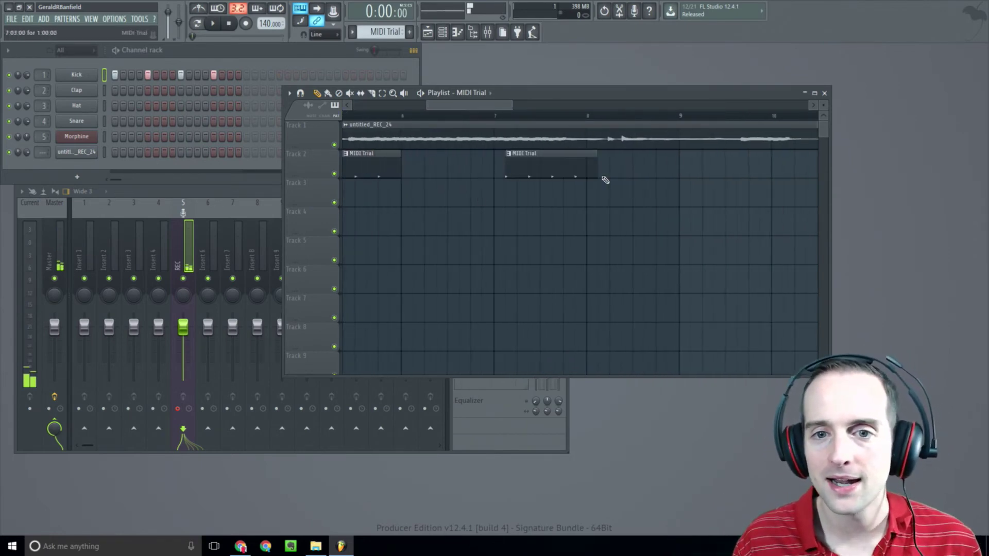
drag(561, 156, 550, 155)
click(683, 160)
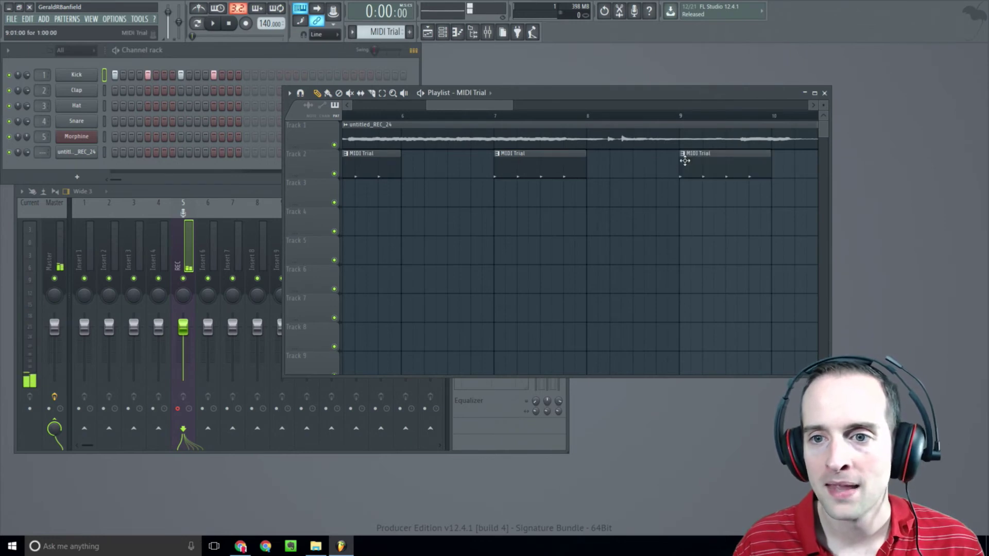
click(213, 23)
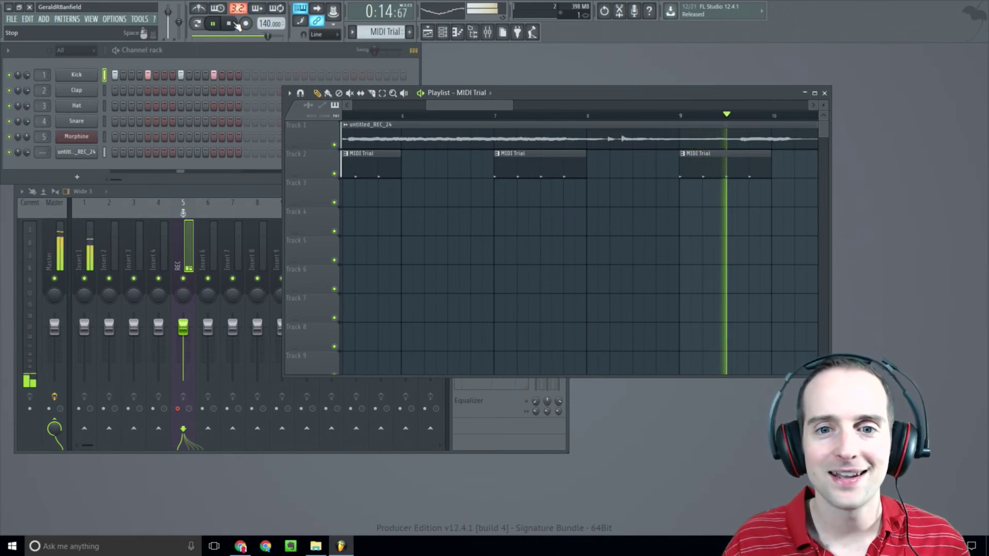
click(229, 24)
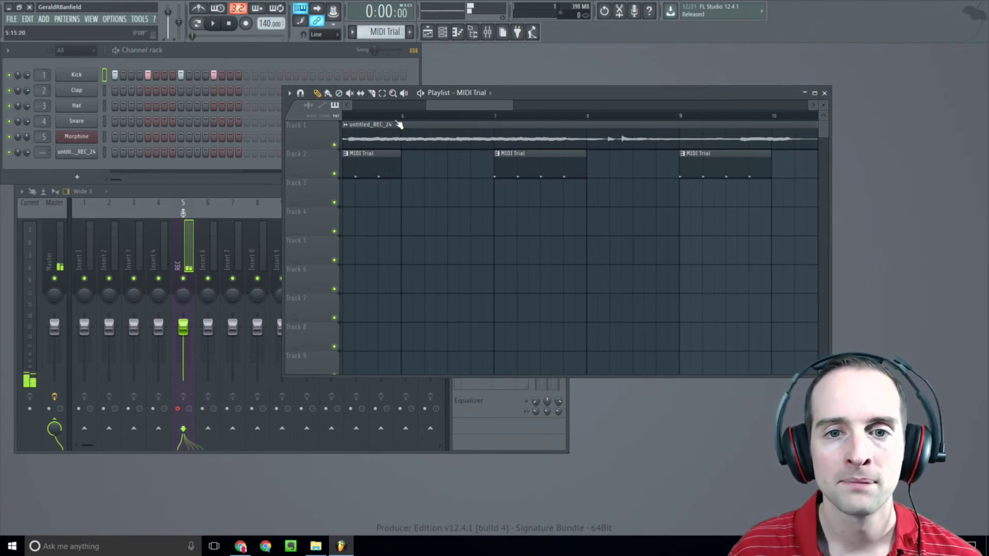
- Set the playlist clip source back to the untitled_REC_24 recording
click(489, 93)
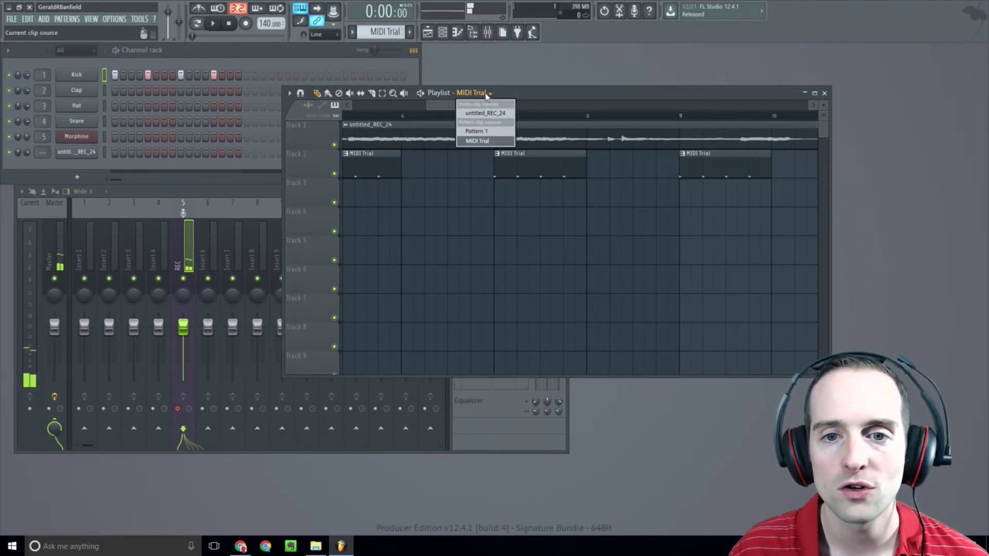
click(479, 141)
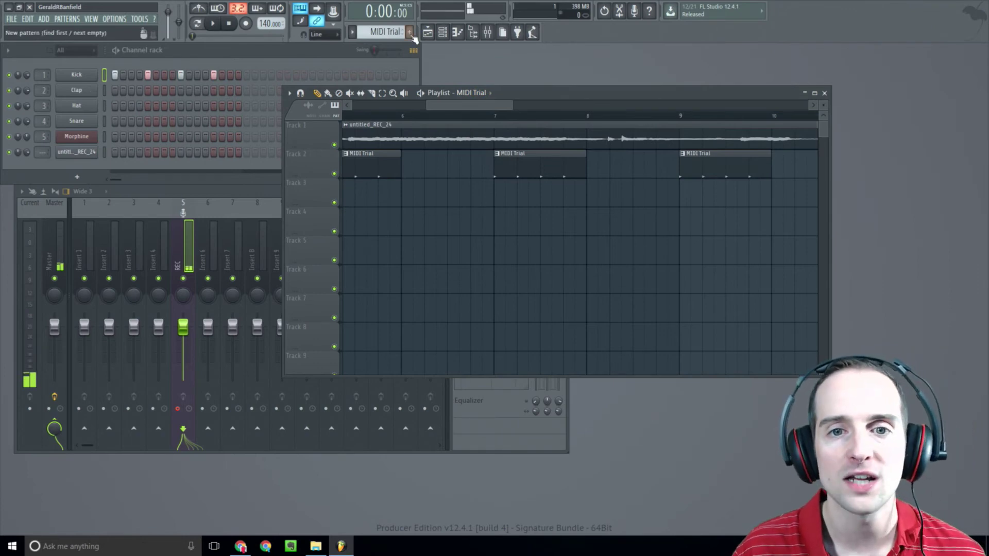
click(488, 93)
click(482, 113)
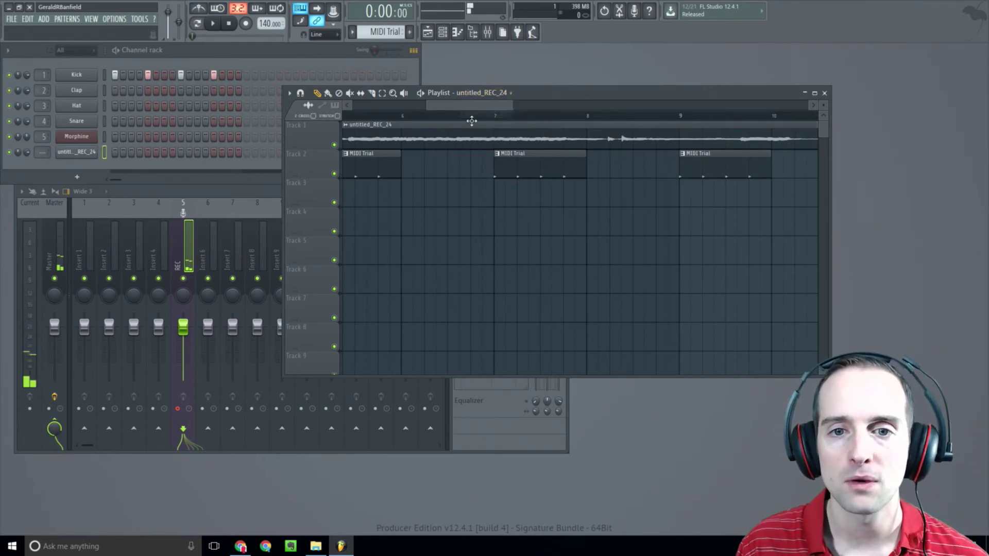
click(484, 93)
click(486, 96)
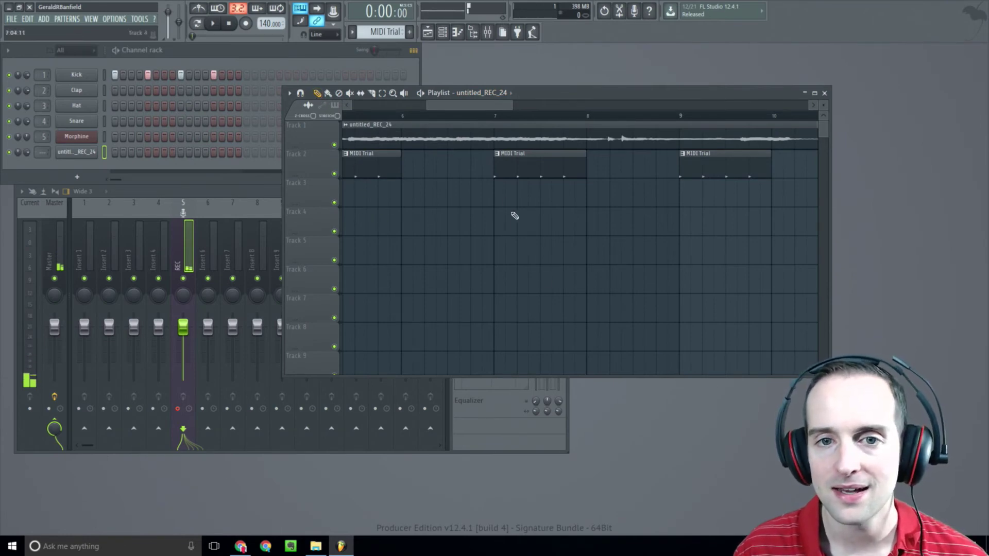
- Place a test untitled_REC_24 clip on Track 3, then delete it and return to Paint
drag(468, 105, 381, 105)
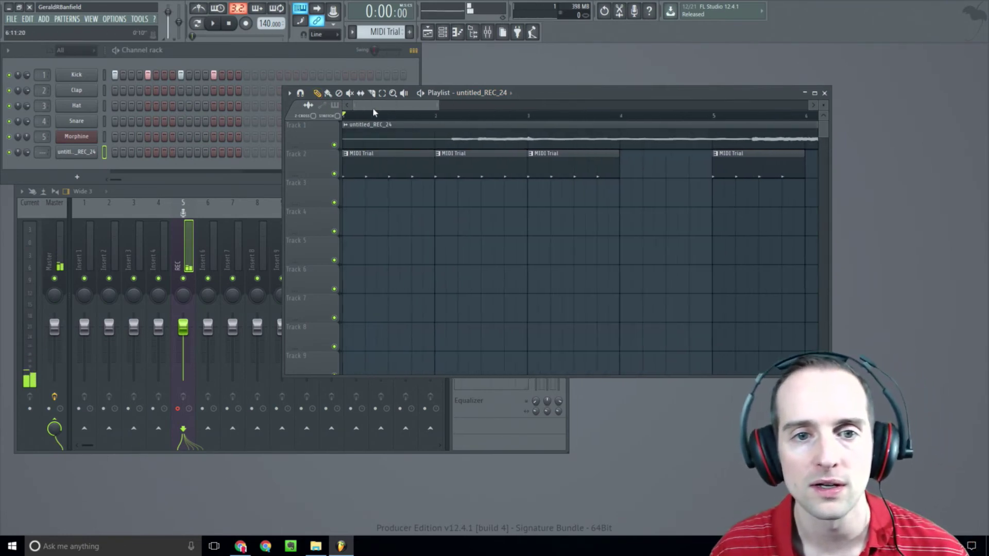
click(349, 199)
click(338, 93)
click(407, 190)
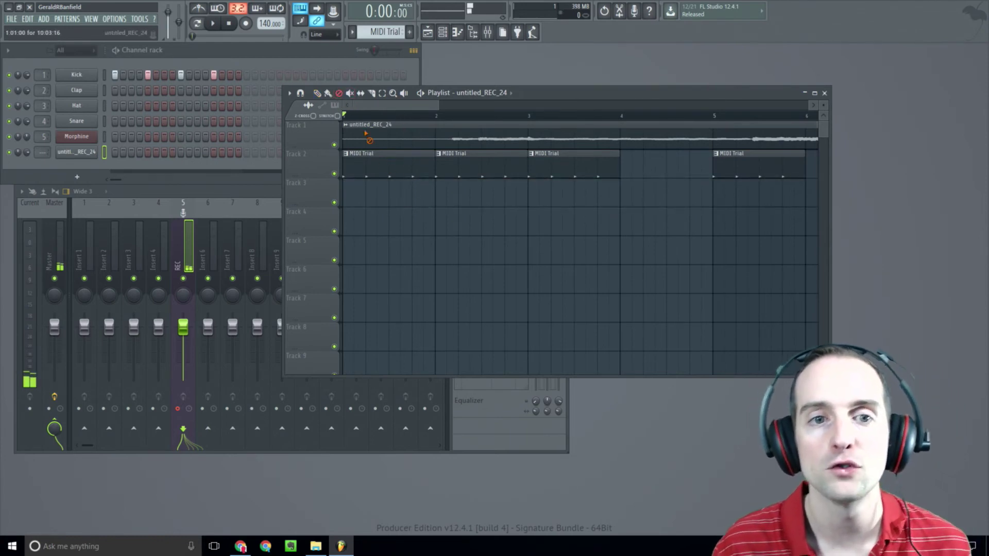
click(317, 93)
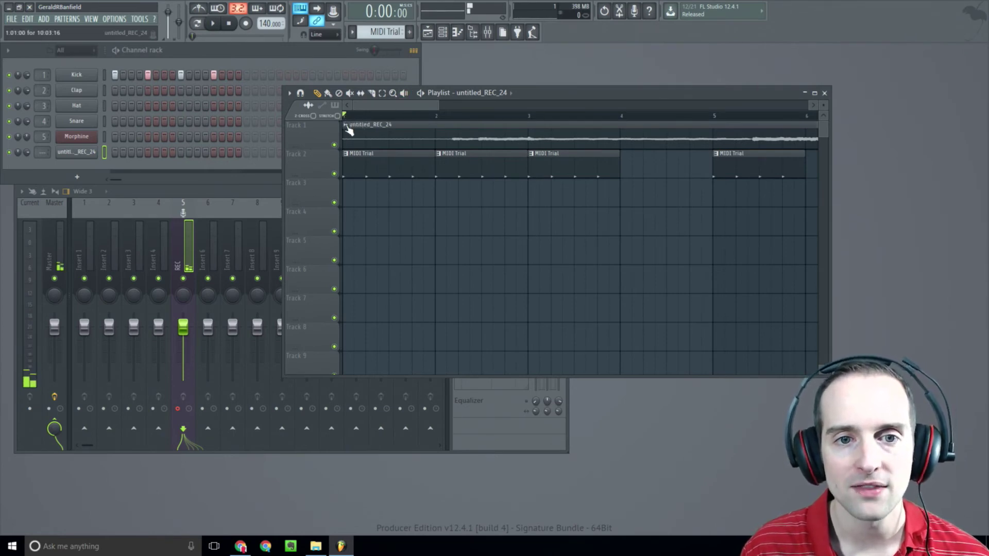
- Select all playlist clips and start a WAV export with Ctrl+R
key(ctrl+a)
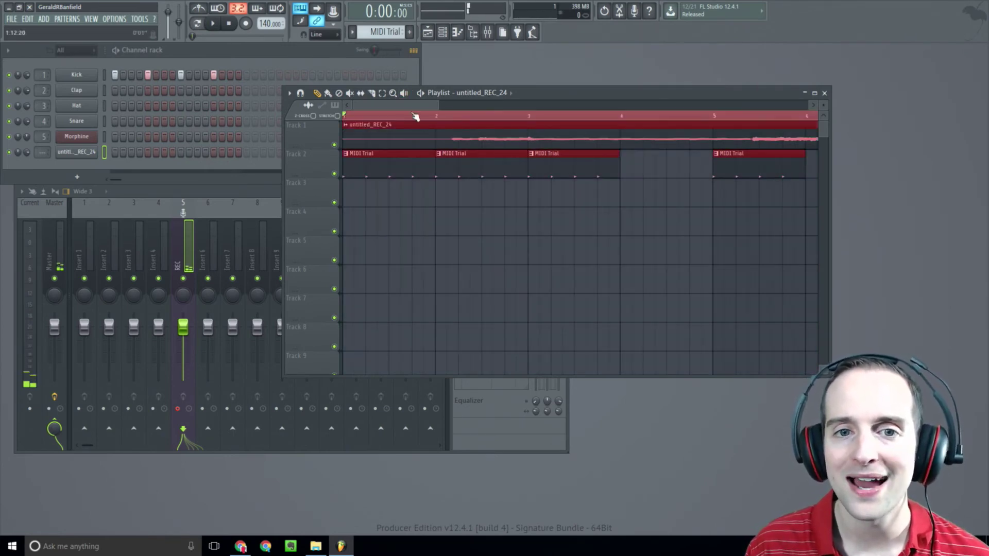
mouse_move(404, 106)
mouse_down()
mouse_move(556, 106)
mouse_move(388, 105)
mouse_up()
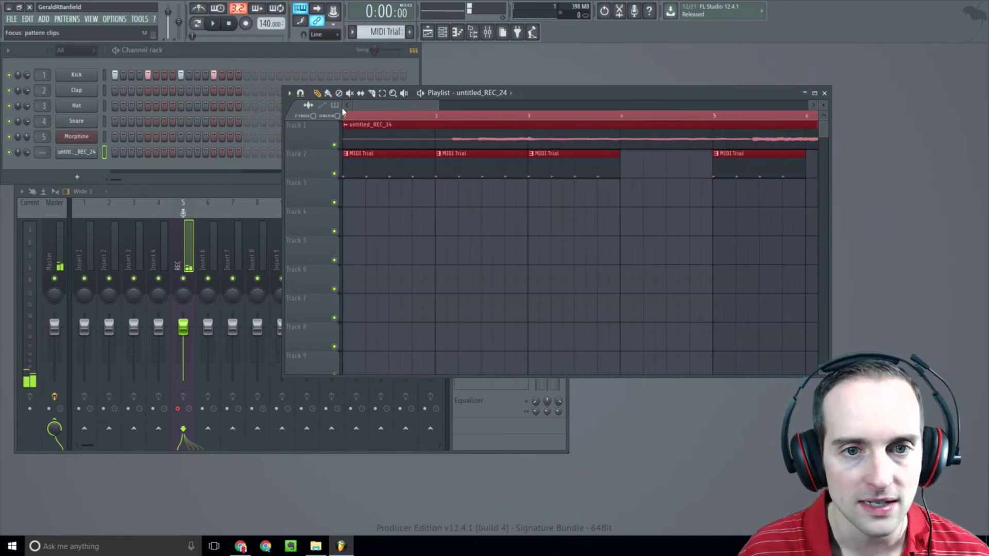
key(ctrl+r)
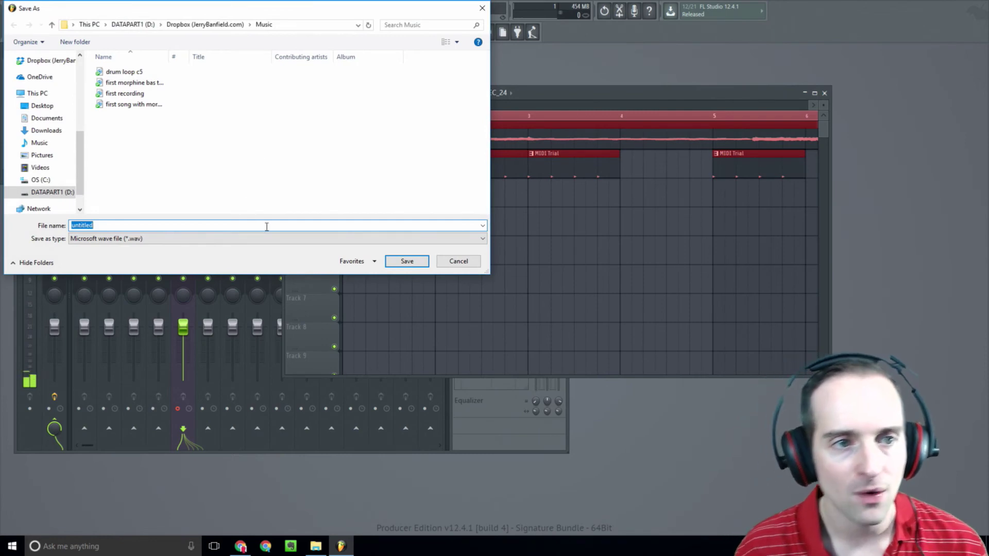
- Enter 'first class recording song with drum loop and morphine' as the name, then cancel the save
text(first)
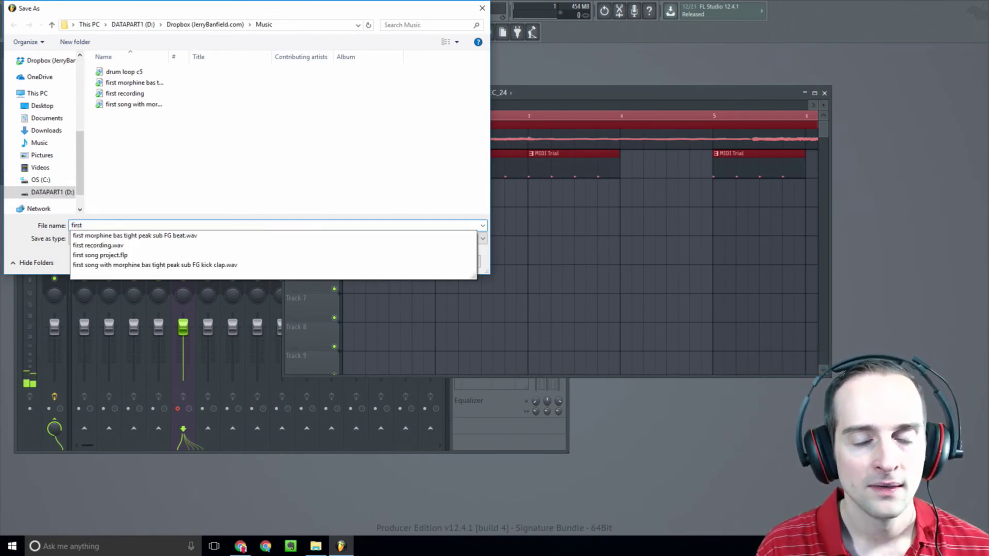
text( class recording song with drum loop and morphie)
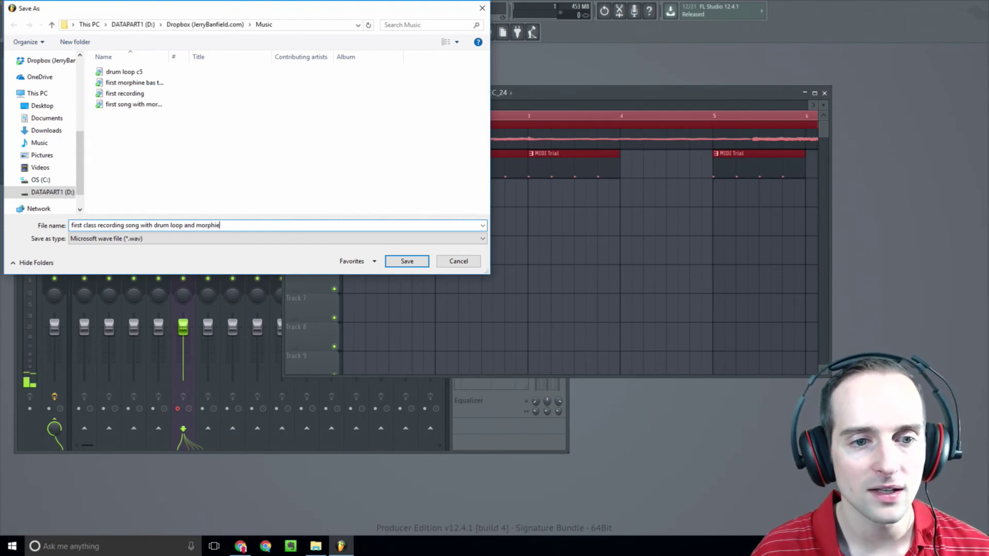
key(BackSpace)
text(ne)
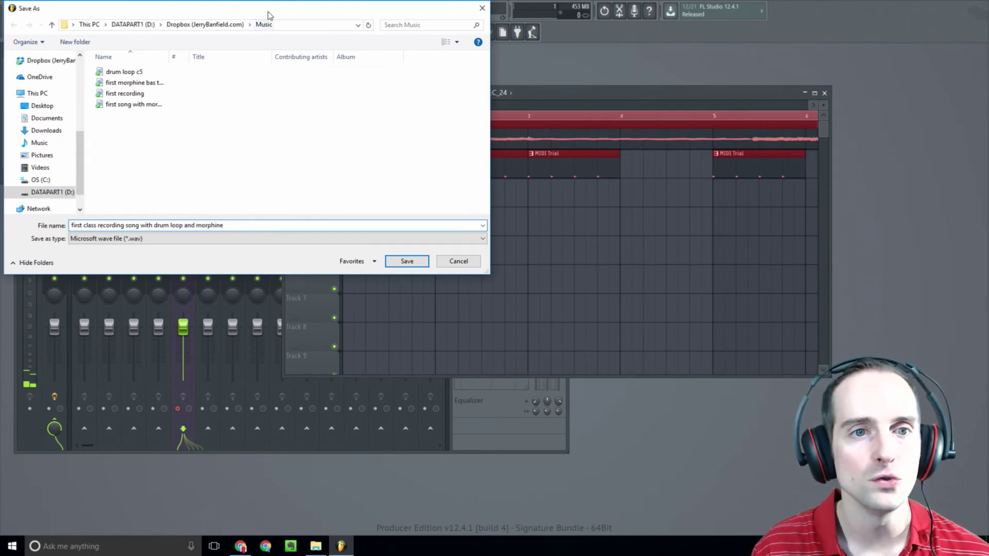
drag(268, 11, 579, 115)
key(ctrl+a)
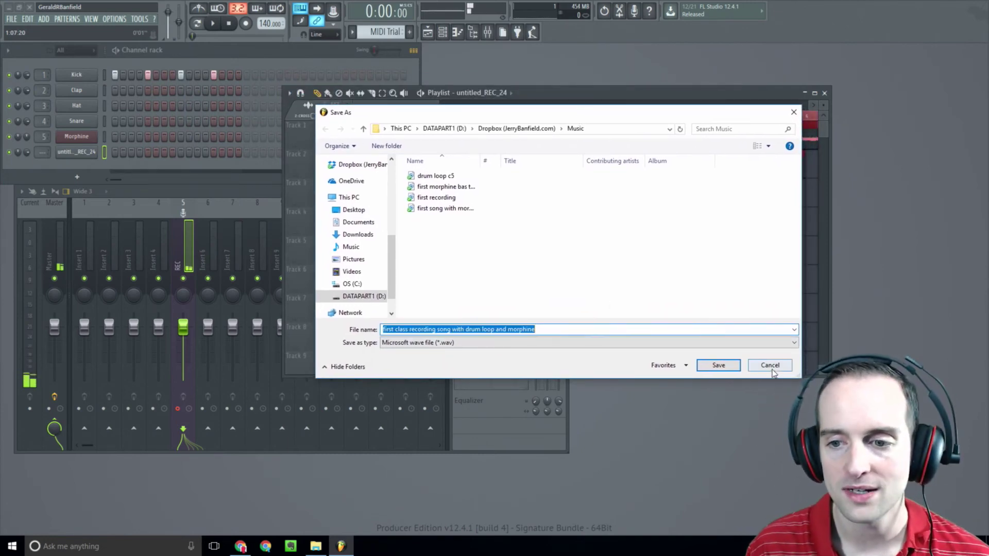
key(Escape)
- Open the Morphine synth window with its LED Acidsynth NUC preset and move it to the lower right
click(104, 137)
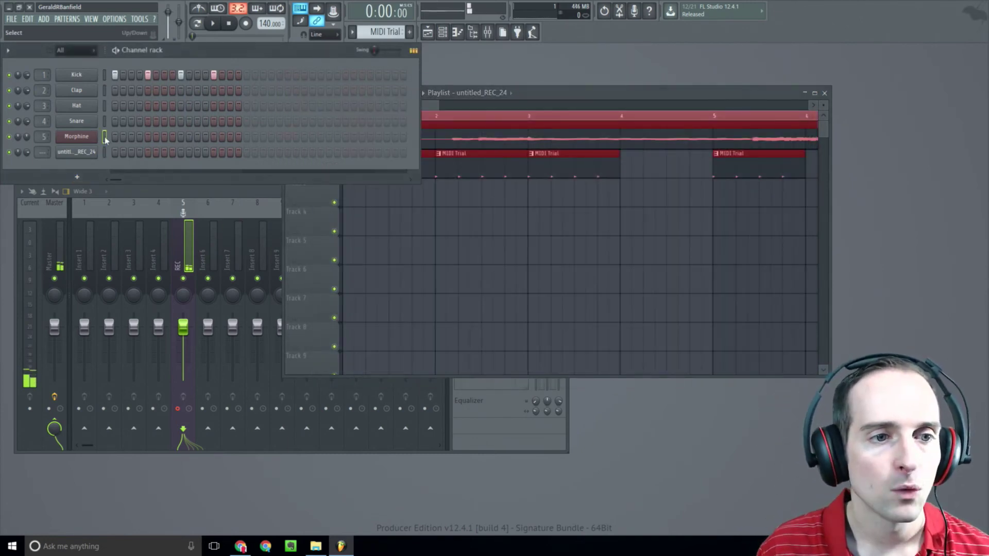
right_click(100, 137)
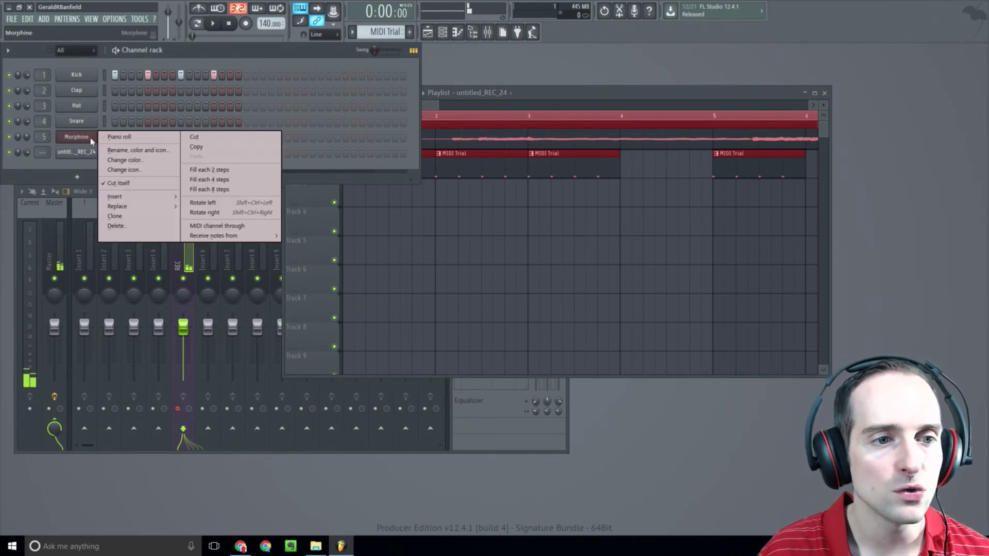
click(71, 140)
click(71, 140)
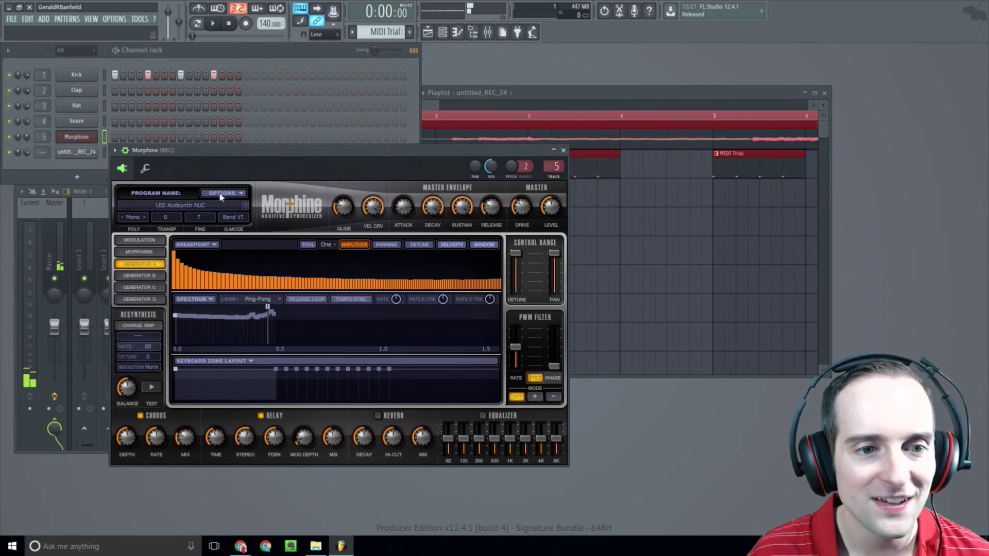
drag(277, 151, 778, 394)
- Switch to the web browser and back to FL Studio
key(alt+Tab)
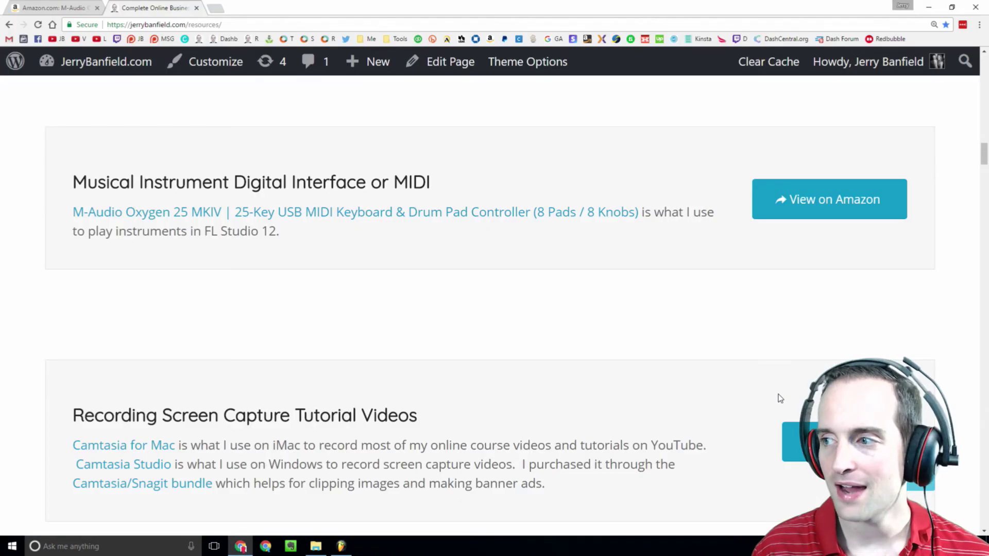
key(alt+Tab)
click(341, 548)
click(341, 548)
- Save the WAV export as 'first class recording song with kick drum loop and morphine LED acidsynth NUC'
key(ctrl+r)
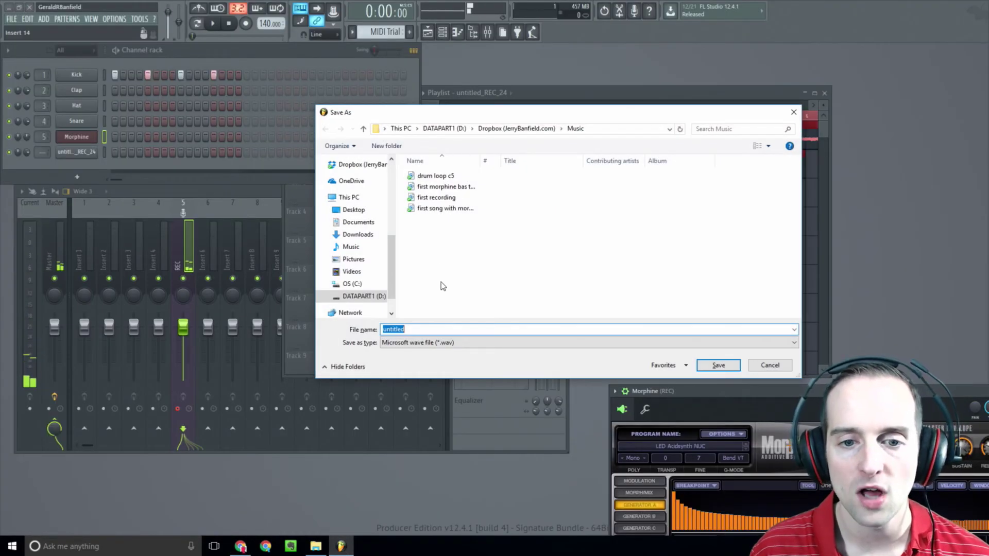
text(first class recording song with drum loop and morphine)
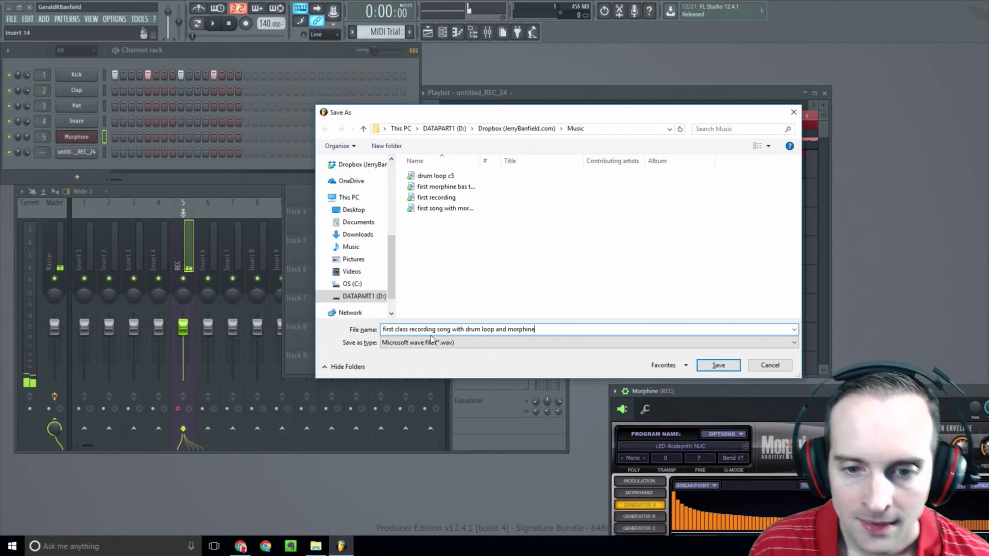
text( LED)
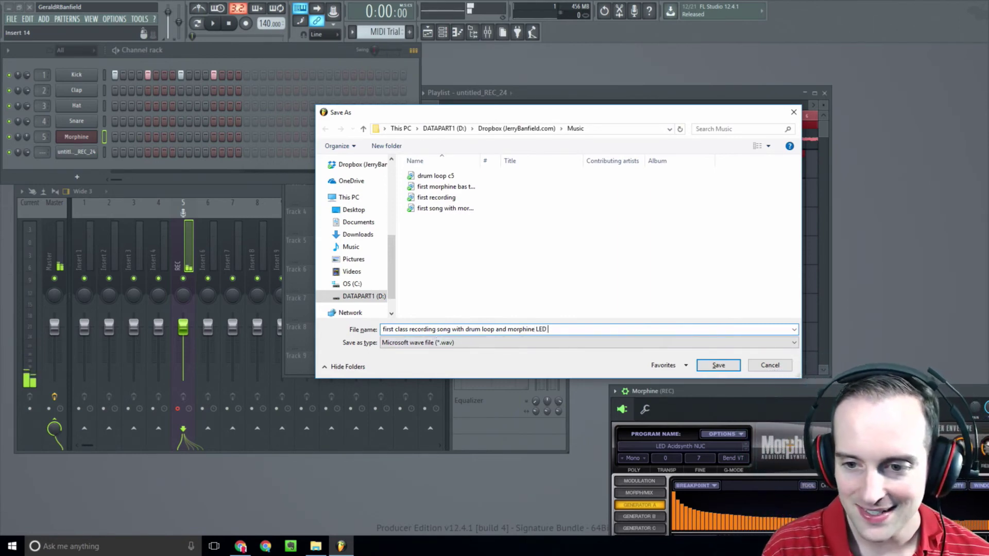
text( acidsy)
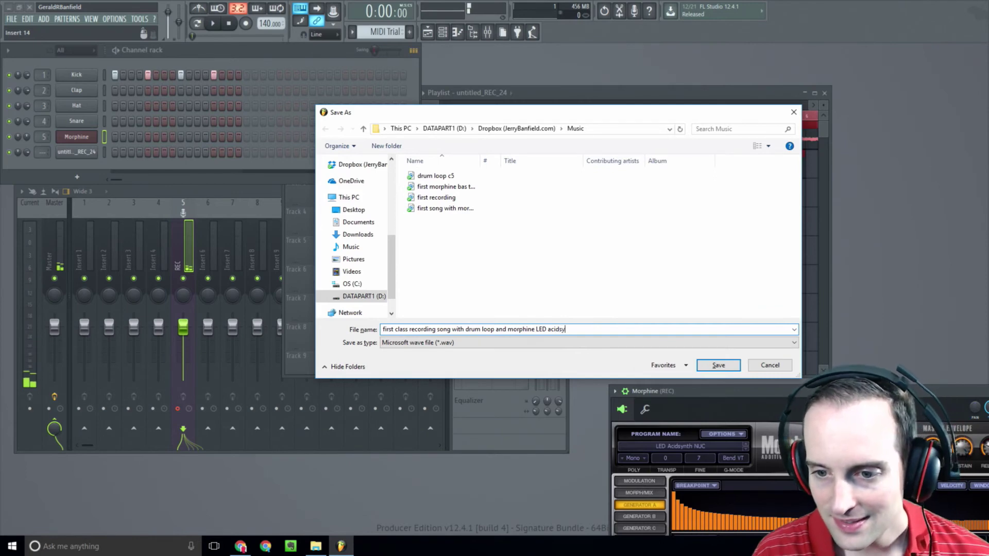
text(nth NUC)
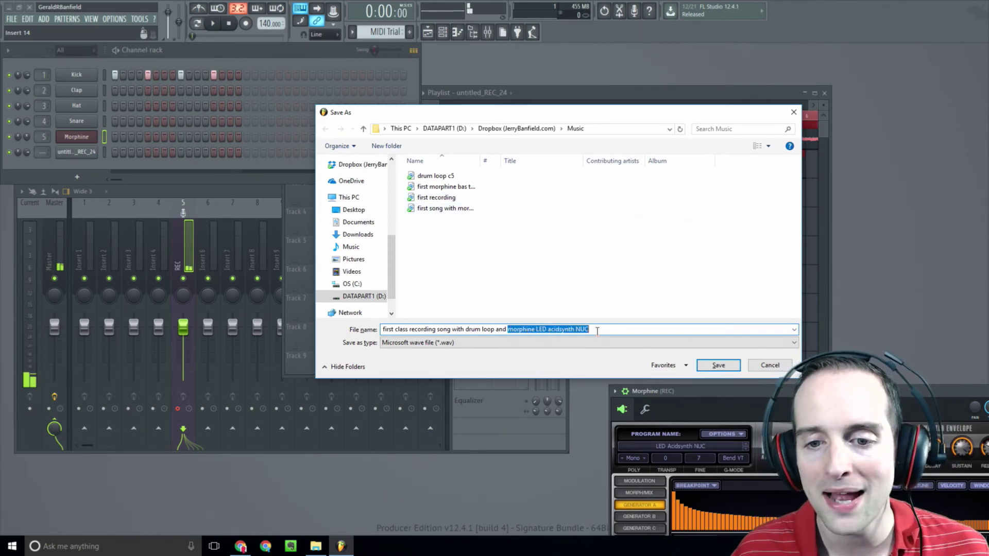
click(467, 329)
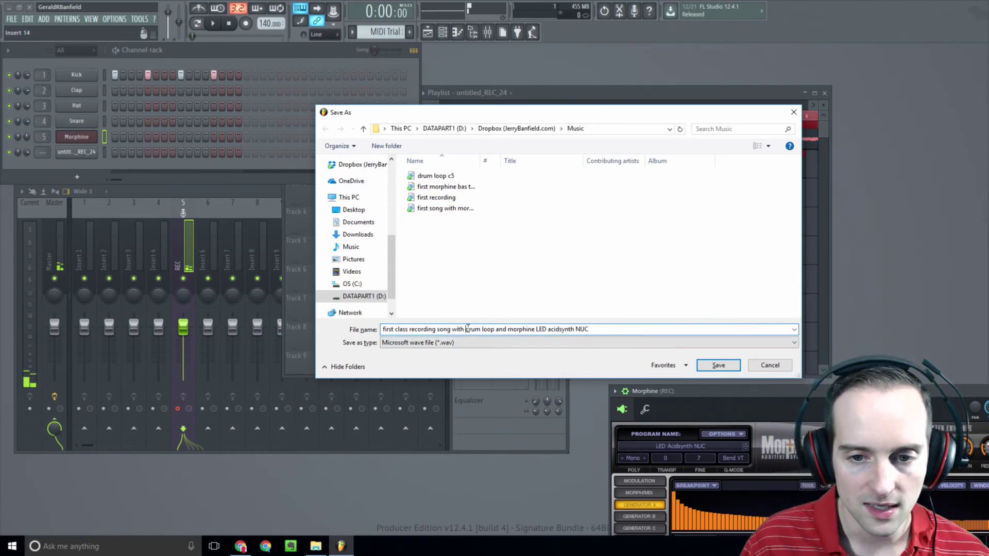
text(kick)
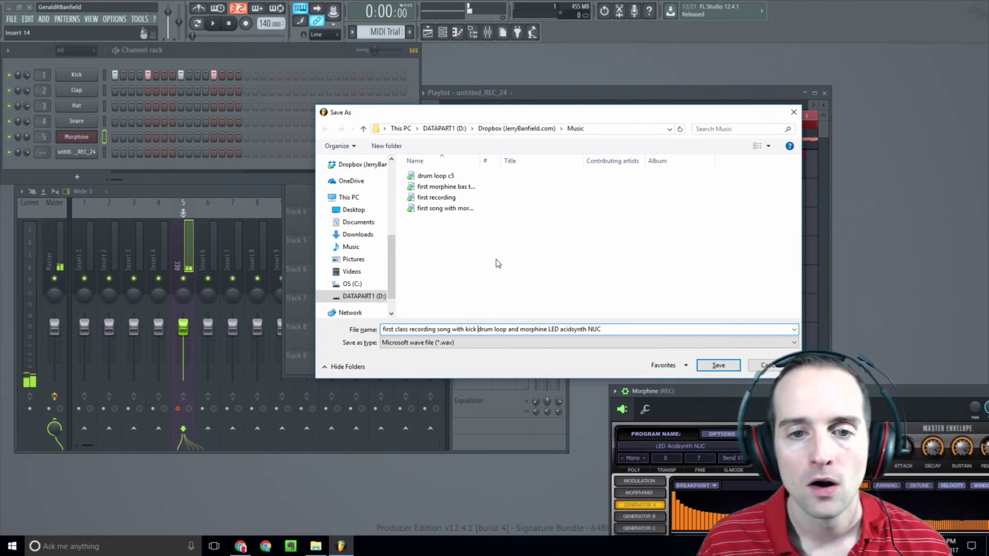
click(719, 365)
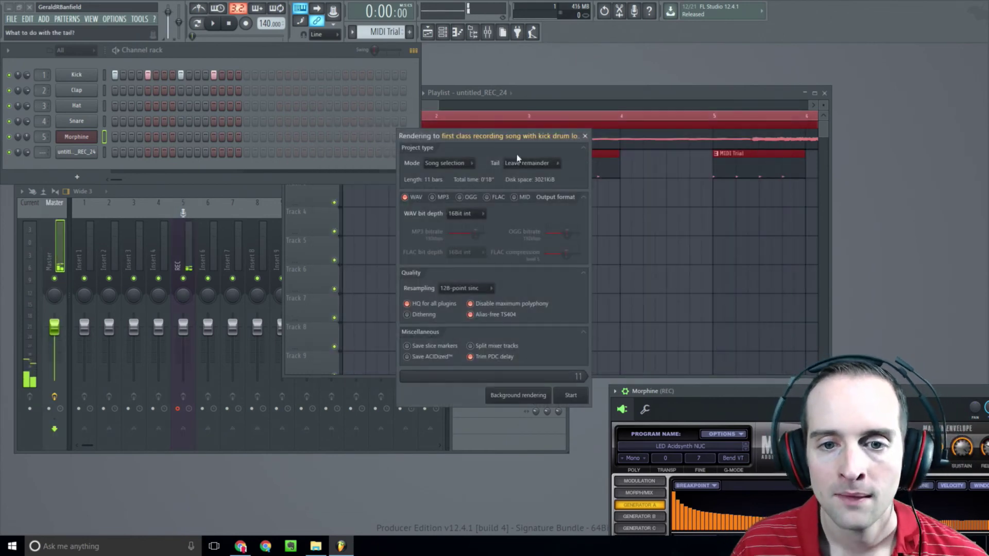
- Keep the render mode on Song selection in the WAV render settings
click(461, 164)
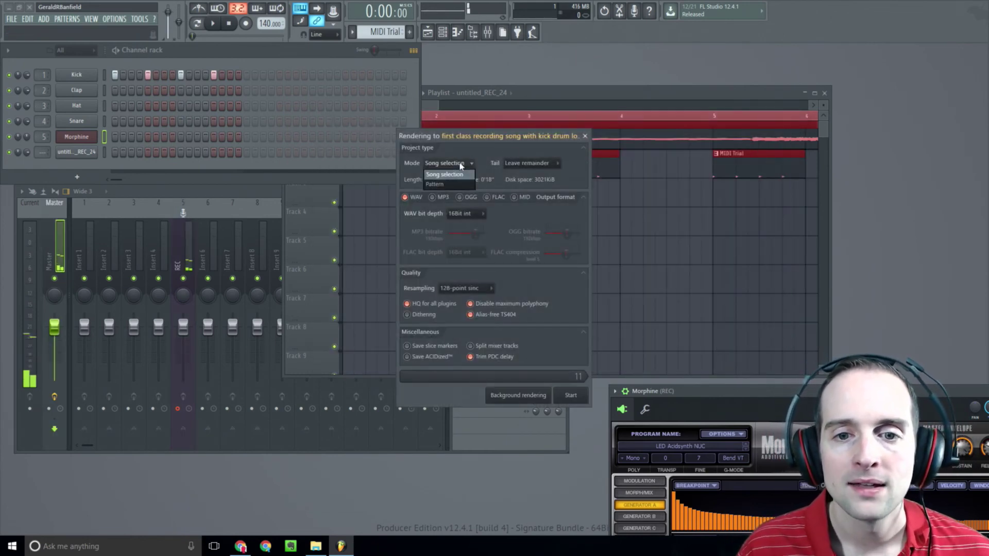
click(454, 176)
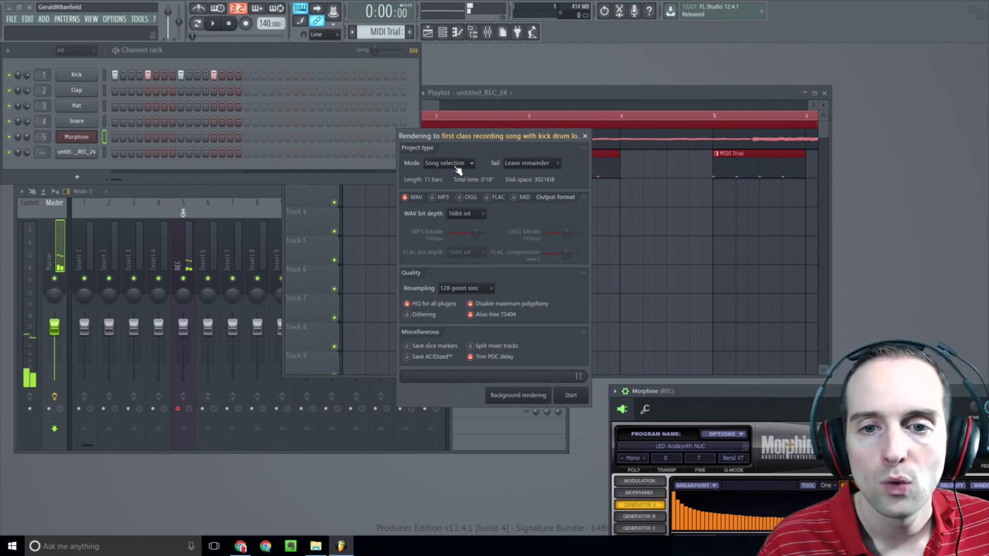
click(456, 167)
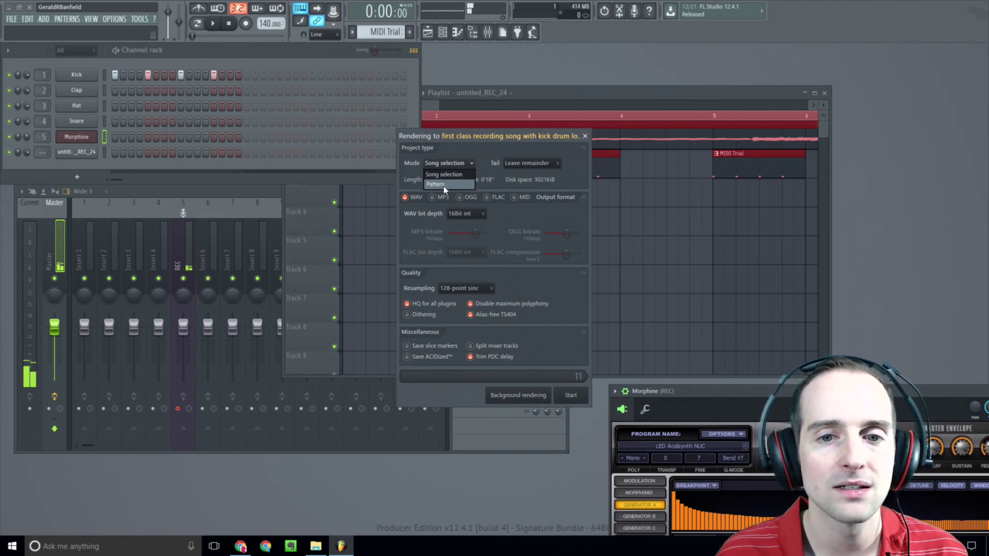
click(447, 174)
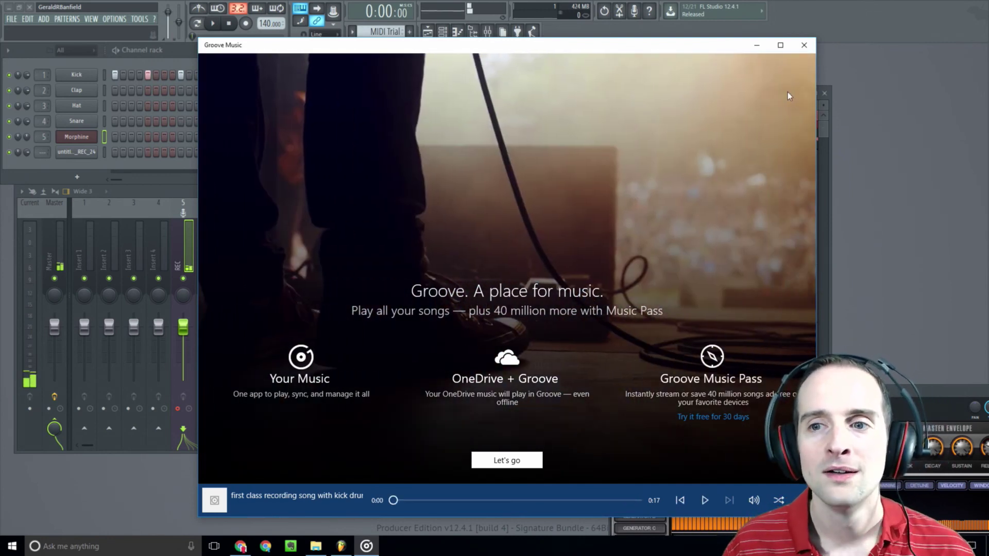
- Close Groove Music and scroll through the playlist's recording and MIDI Trial tracks
click(806, 45)
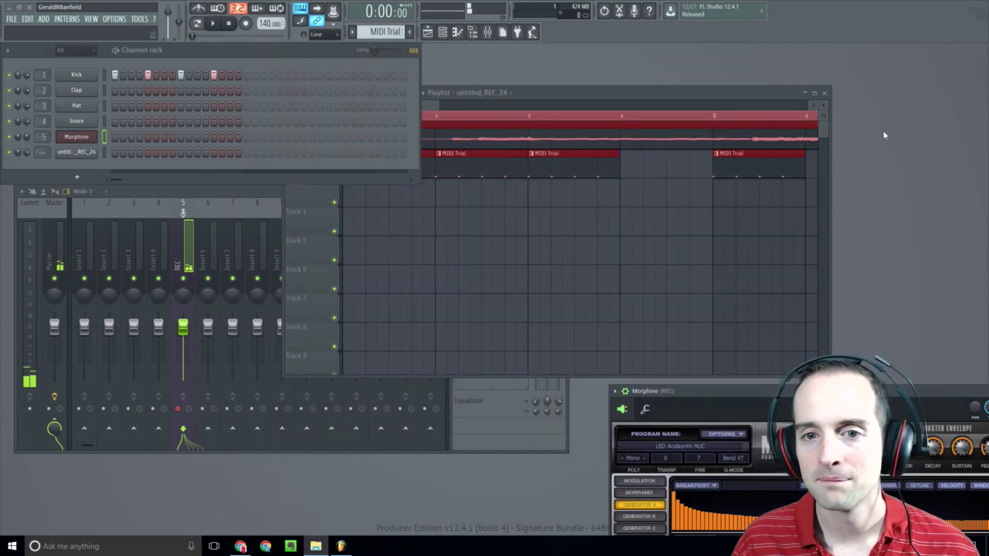
click(513, 93)
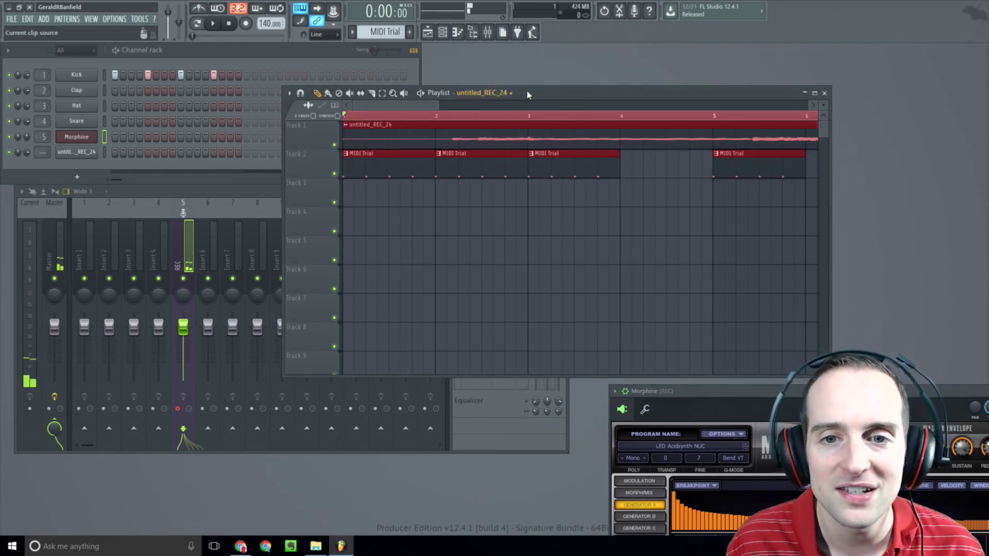
scroll(388, 270, down, 5)
scroll(388, 270, down, 6)
scroll(387, 304, up, 11)
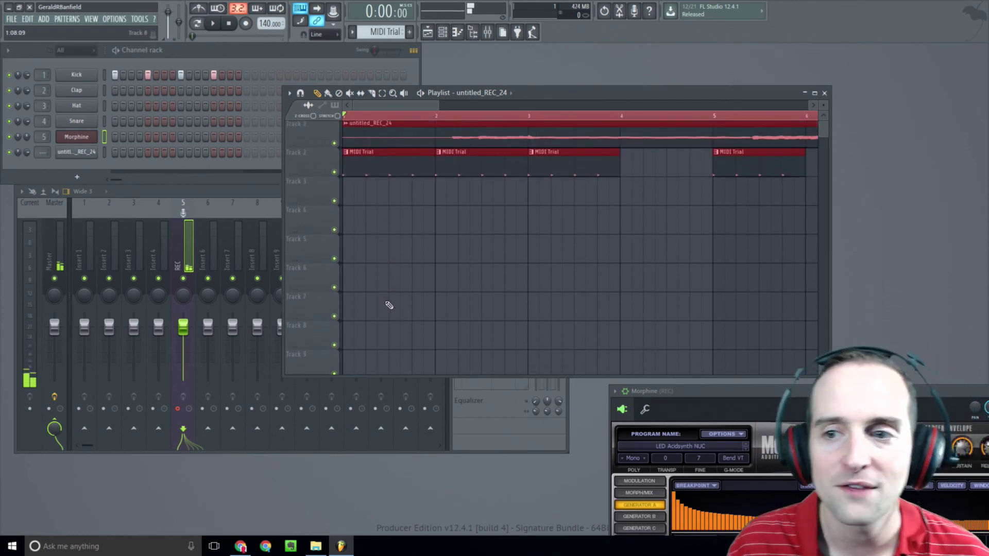